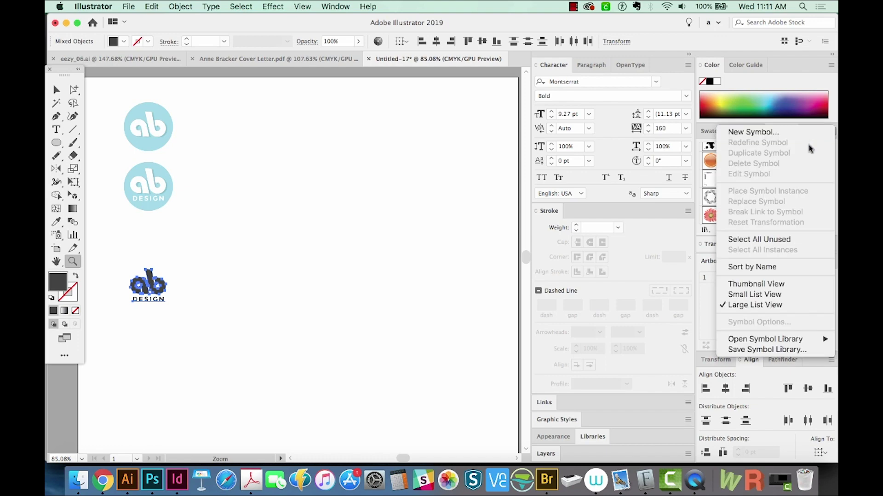
Delete all unused symbols from the document's symbol list
click(764, 240)
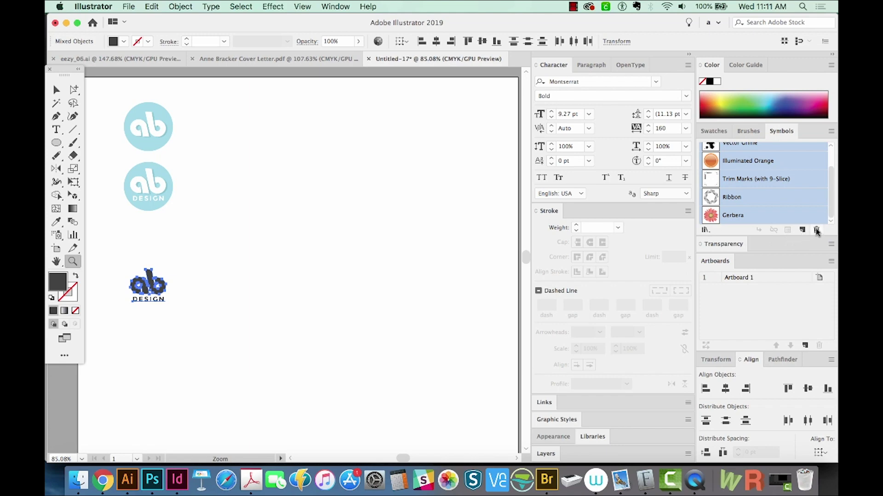
click(816, 231)
click(499, 258)
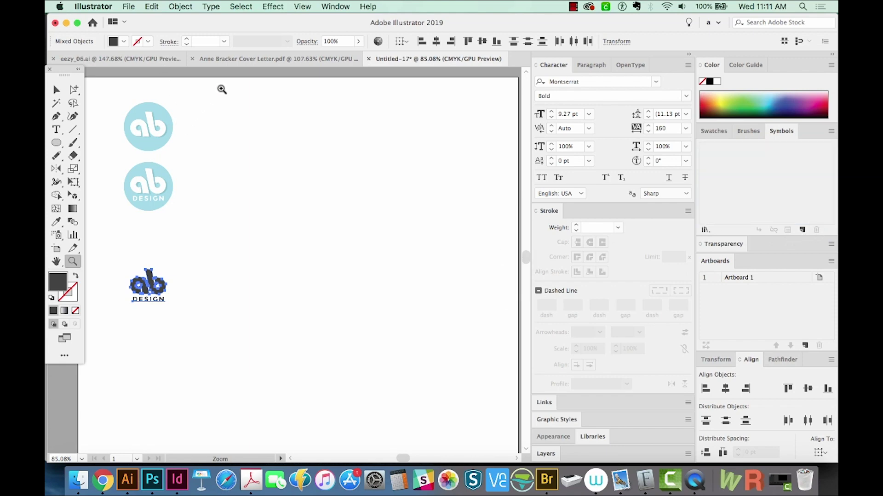
Turn the topmost circular ab logo into a new static symbol with the Graphic export type
key(v)
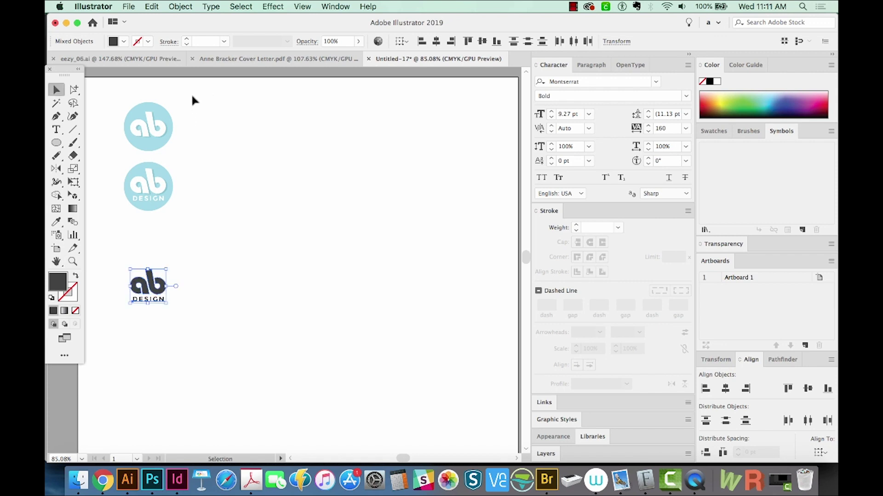
drag(193, 97, 115, 152)
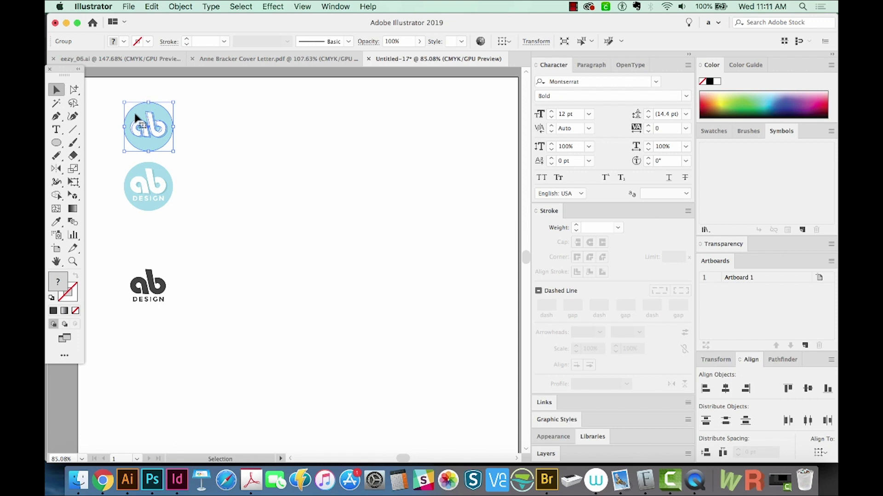
drag(141, 114, 715, 168)
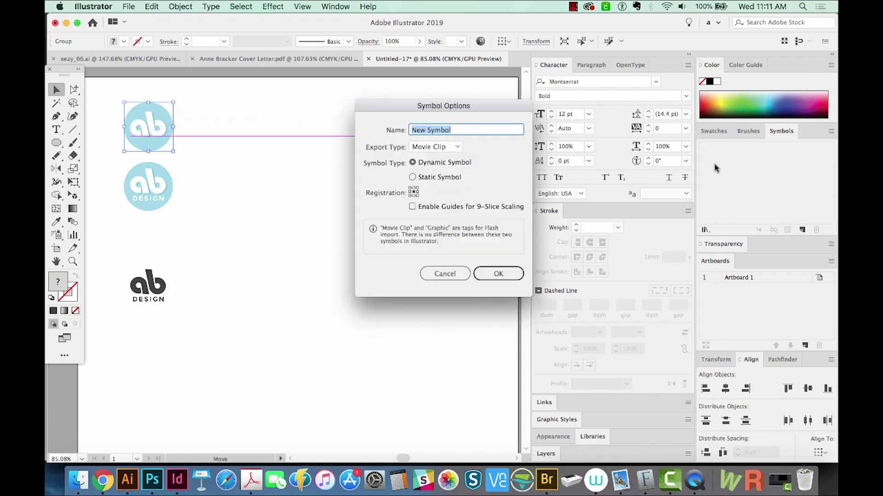
click(445, 148)
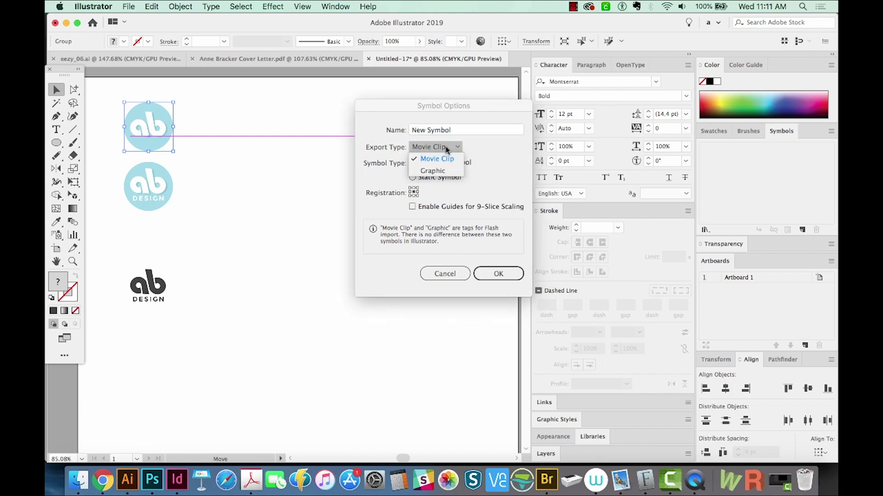
click(438, 172)
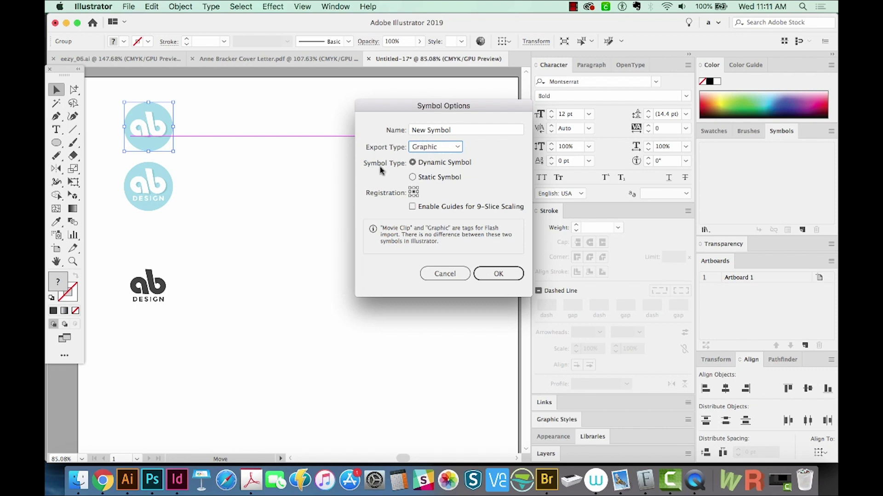
click(413, 178)
click(503, 273)
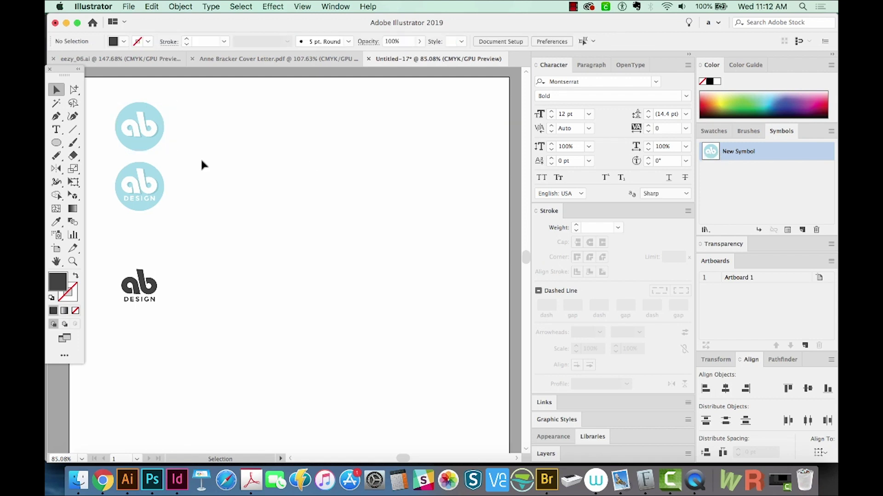
Turn the circular logo with the word DESIGN into a static symbol with the Graphic export type
drag(202, 161, 714, 183)
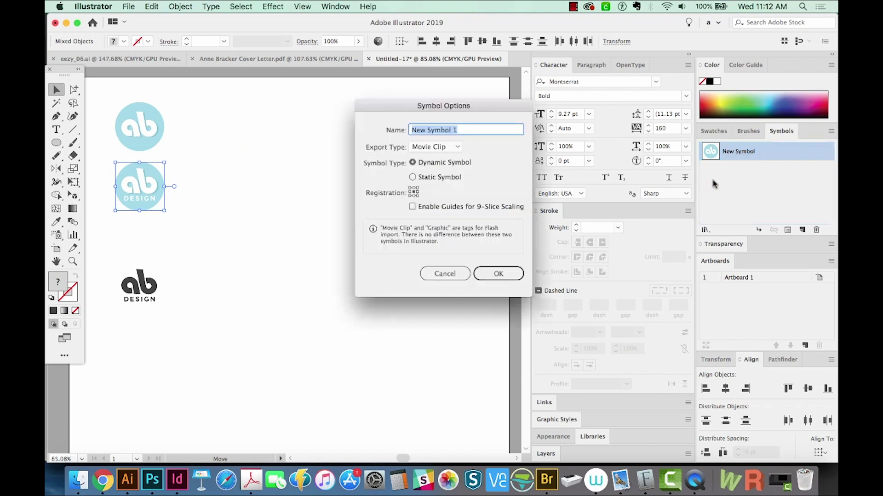
click(422, 149)
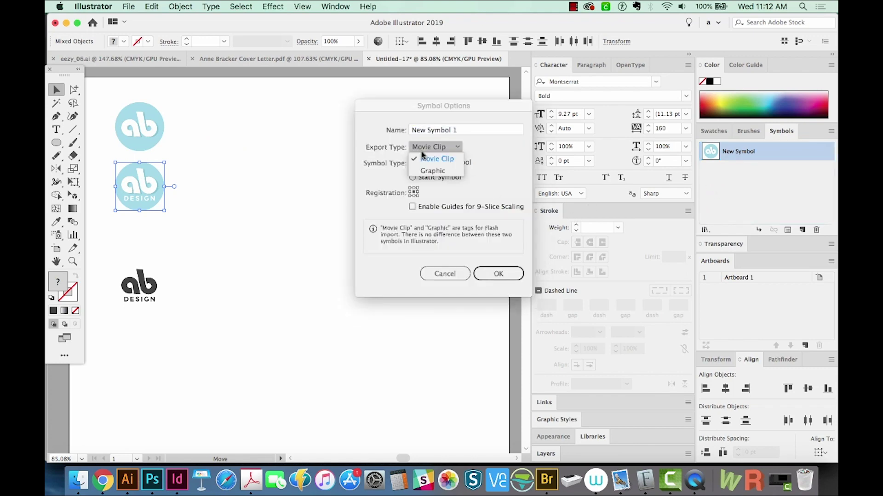
click(423, 170)
click(413, 177)
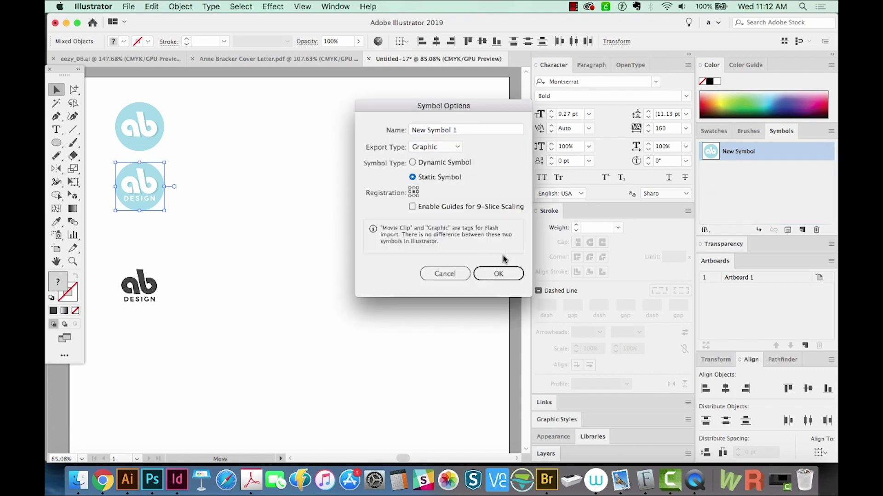
click(498, 278)
Create static Graphic symbols from the white logo and the dark ab DESIGN logo beneath it
drag(172, 218, 749, 191)
click(444, 148)
click(429, 168)
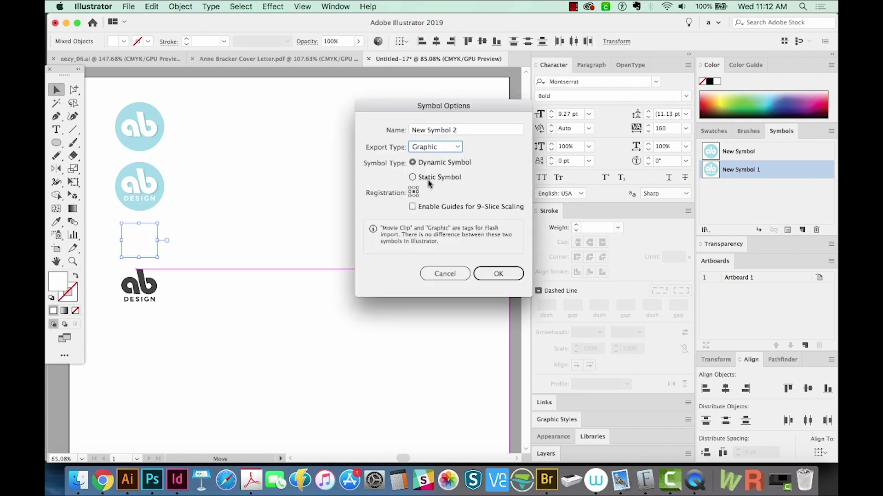
click(420, 178)
click(498, 275)
drag(139, 285, 749, 207)
click(498, 275)
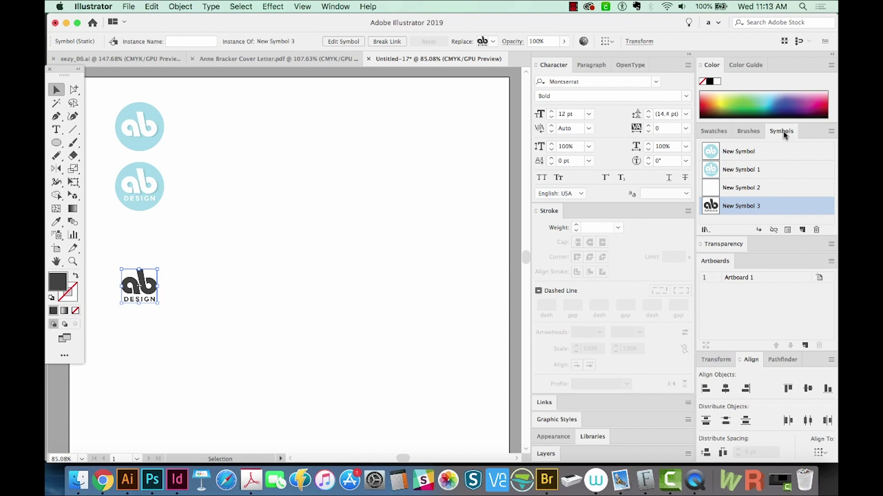
Save the symbols as a symbol library named AB Design in the Symbols folder
click(831, 133)
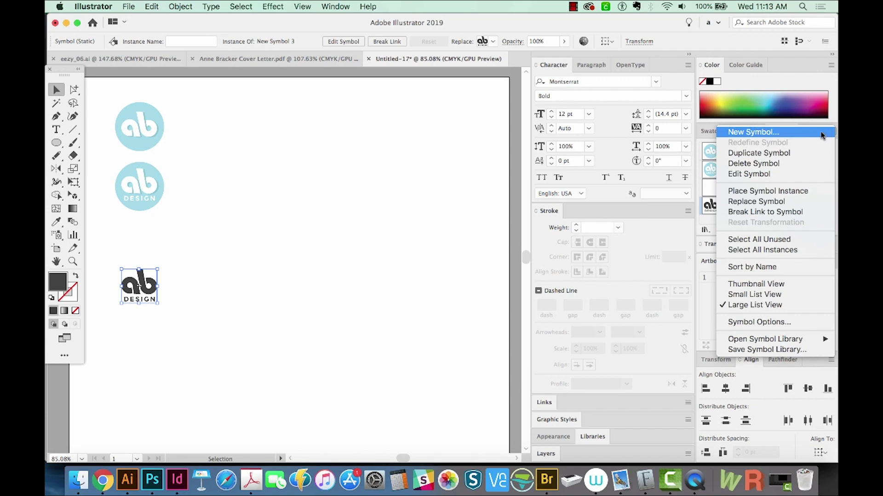
click(774, 349)
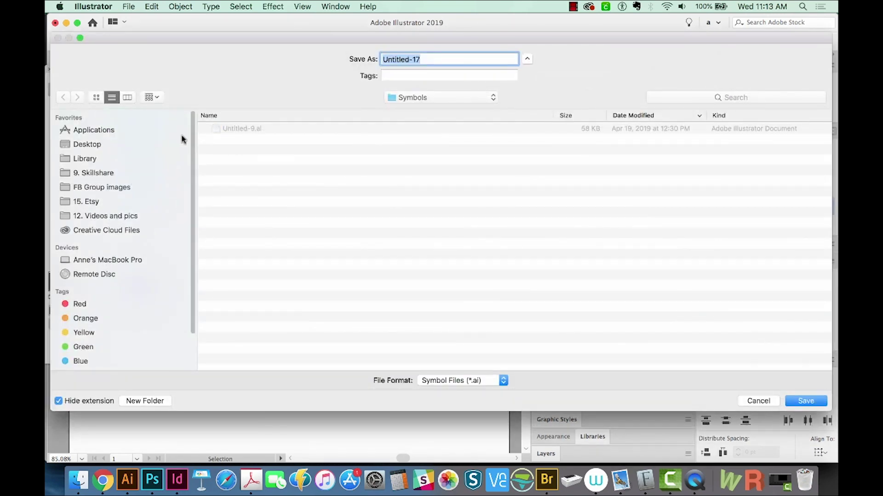
click(450, 98)
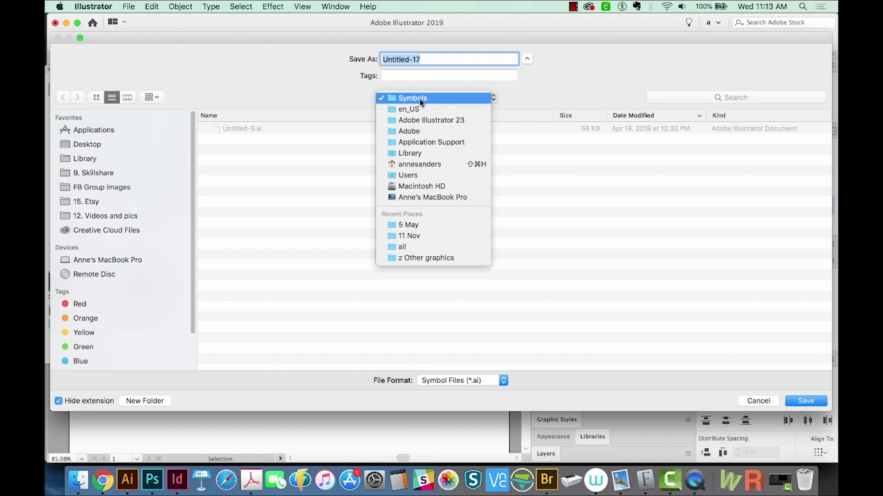
click(425, 60)
text(A)
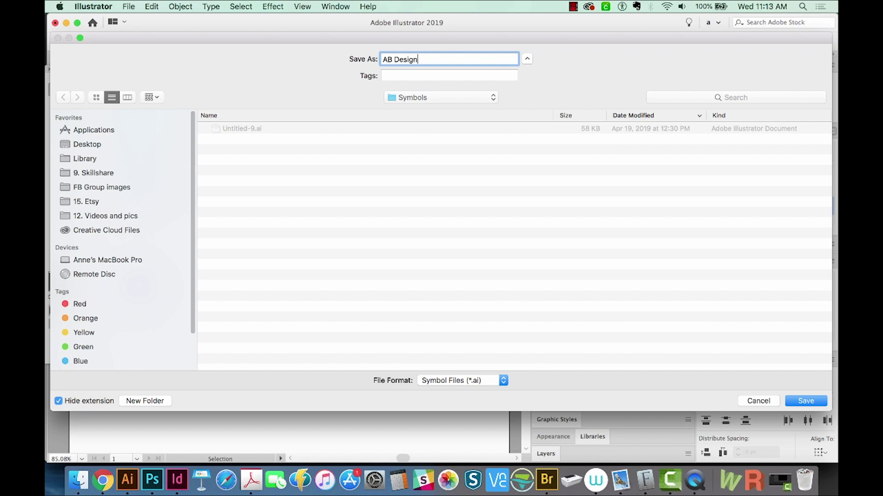
text(B Design)
key(Return)
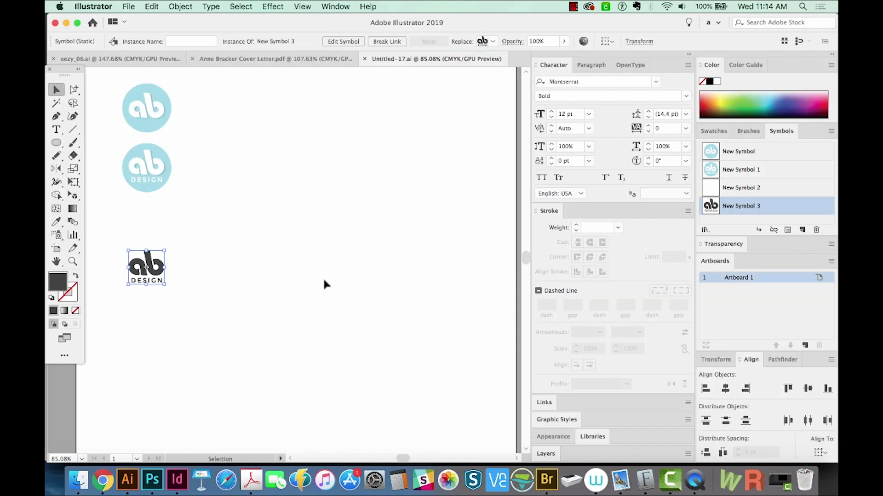
Quit Illustrator with the clipboard cleared, and create a new blank document after relaunching it
key(super+q)
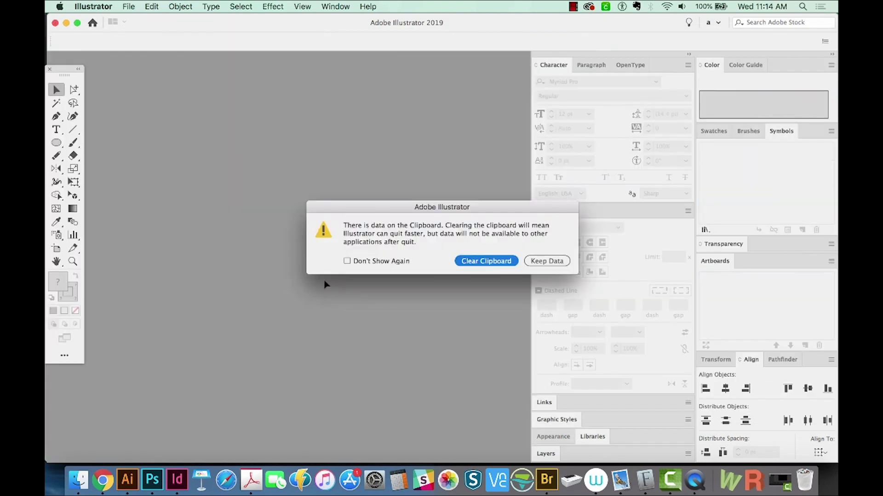
click(496, 261)
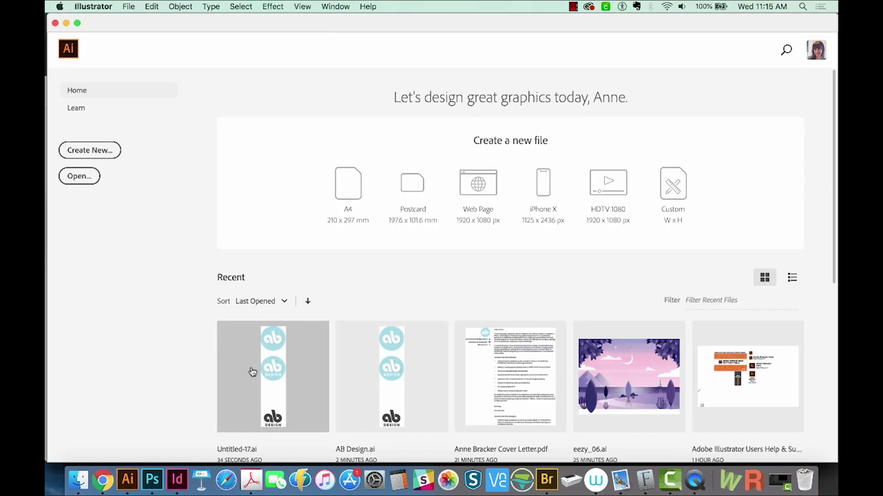
key(super+n)
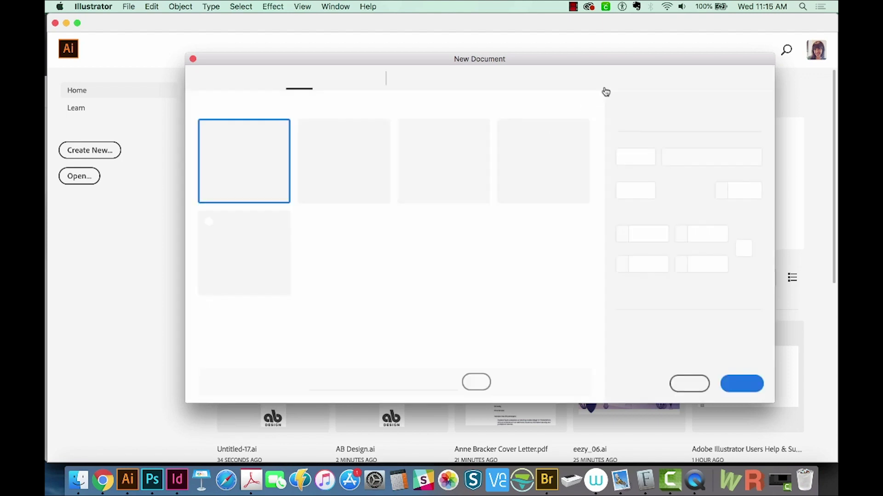
click(745, 385)
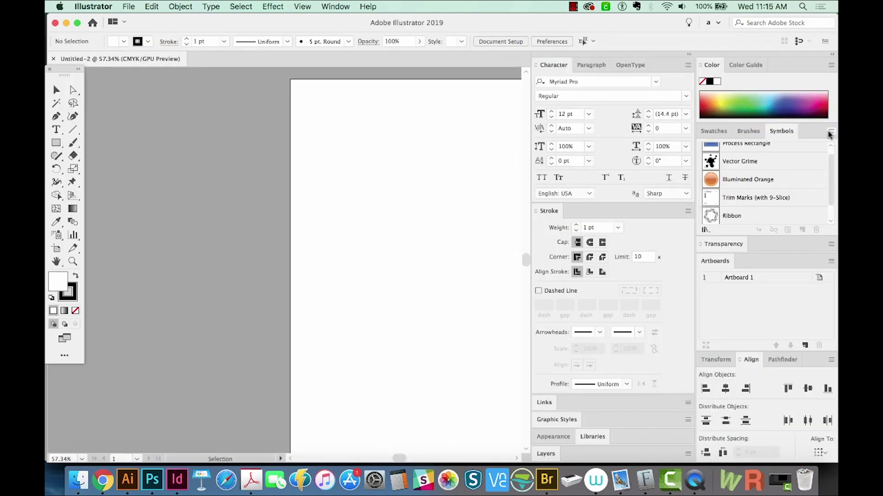
Open the user-defined AB Design symbol library, enlarge its window and move it off the artboard
click(832, 134)
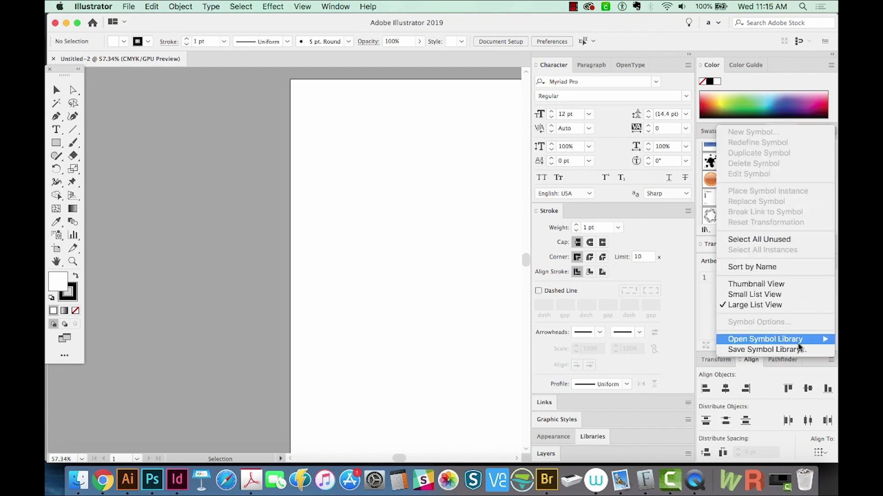
mouse_move(802, 340)
mouse_move(637, 440)
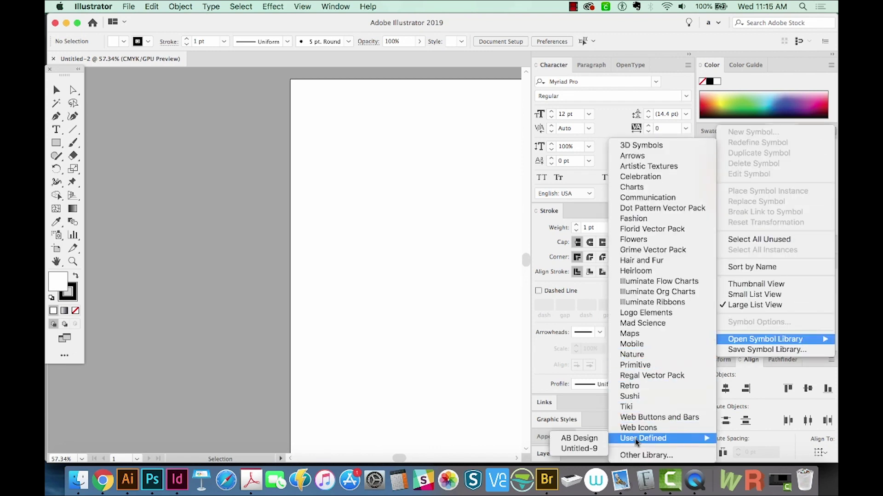
click(580, 439)
drag(415, 218, 467, 120)
drag(559, 201, 524, 276)
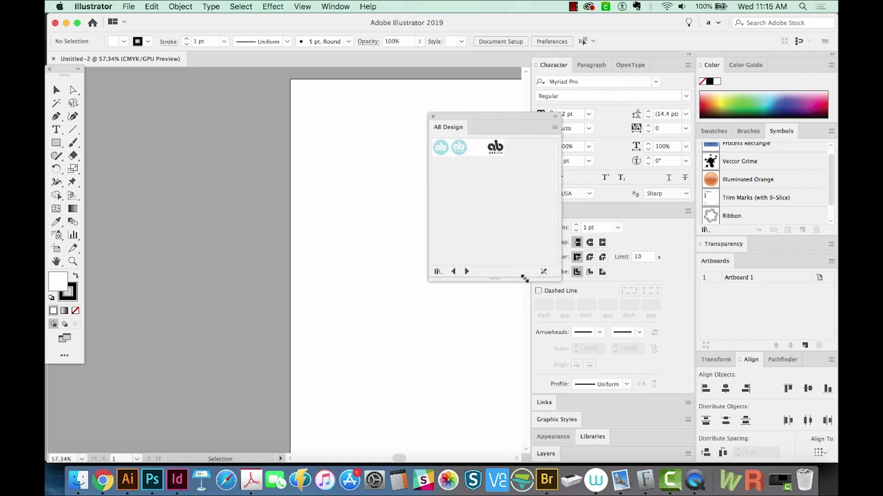
drag(489, 123, 588, 103)
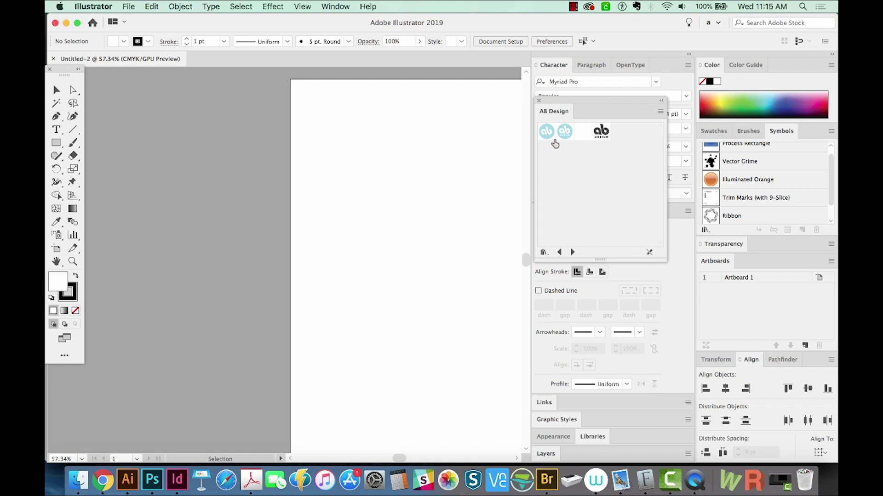
Place the circular ab logo symbol near the top of the artboard and expand its object and fill
drag(552, 143, 429, 157)
scroll(432, 137, right, 5)
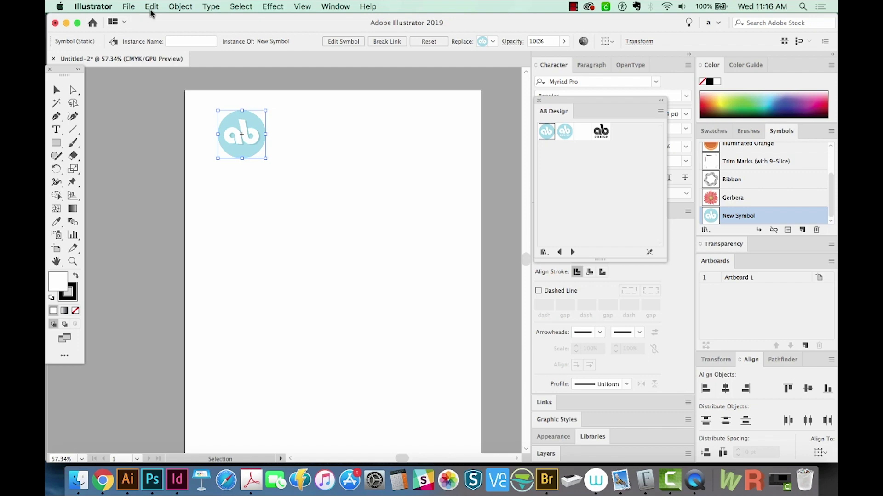
click(180, 6)
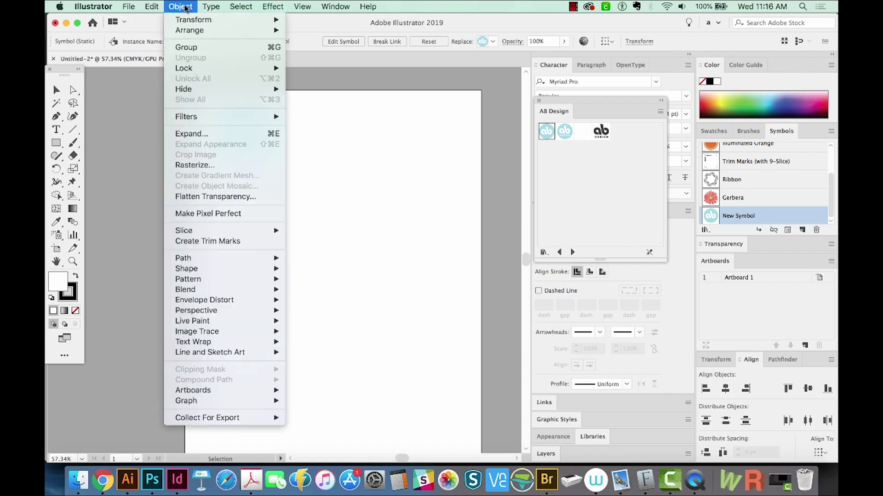
click(220, 137)
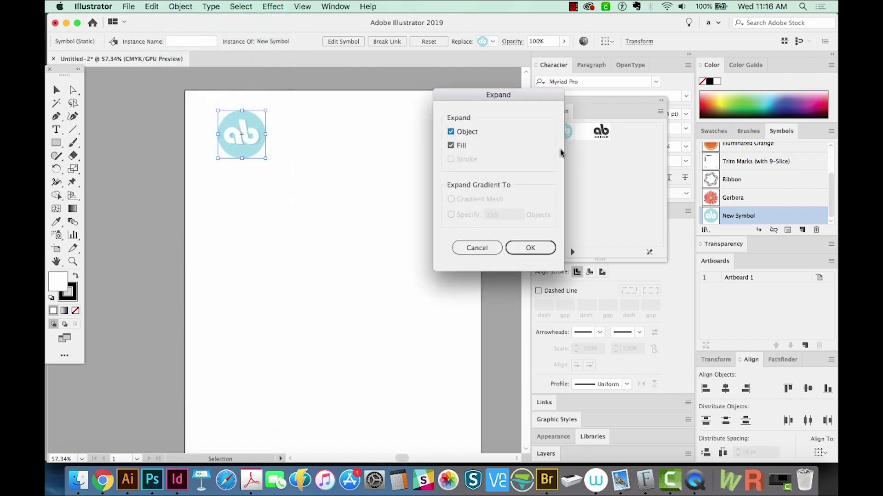
key(Return)
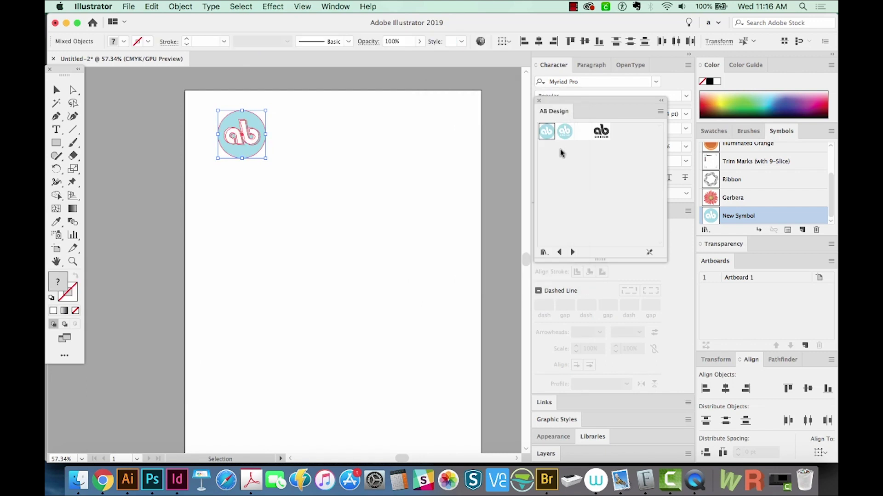
Ungroup the expanded circular logo and enlarge it in the artboard's upper-left corner
key(super+shift+g)
key(super+shift+a)
drag(285, 105, 237, 170)
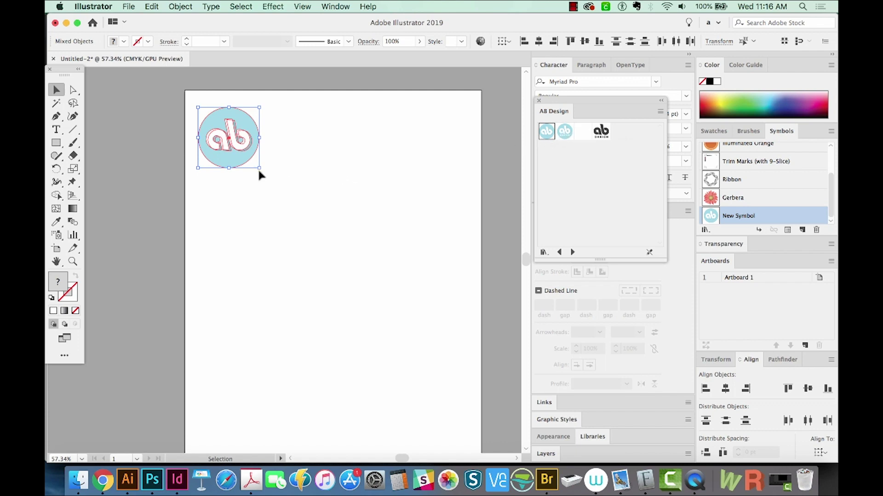
Place the dark ab DESIGN logo symbol below the circular logo, and delete all artwork from the artboard
drag(593, 134, 275, 207)
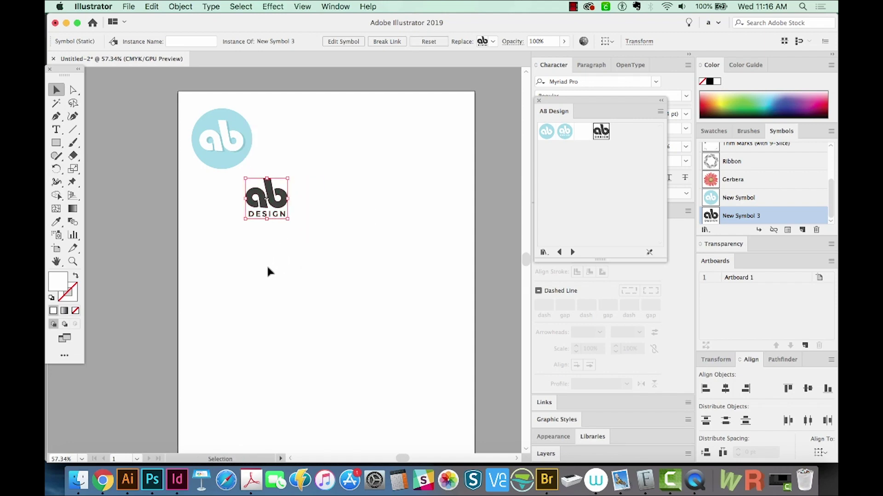
key(super+a)
key(Delete)
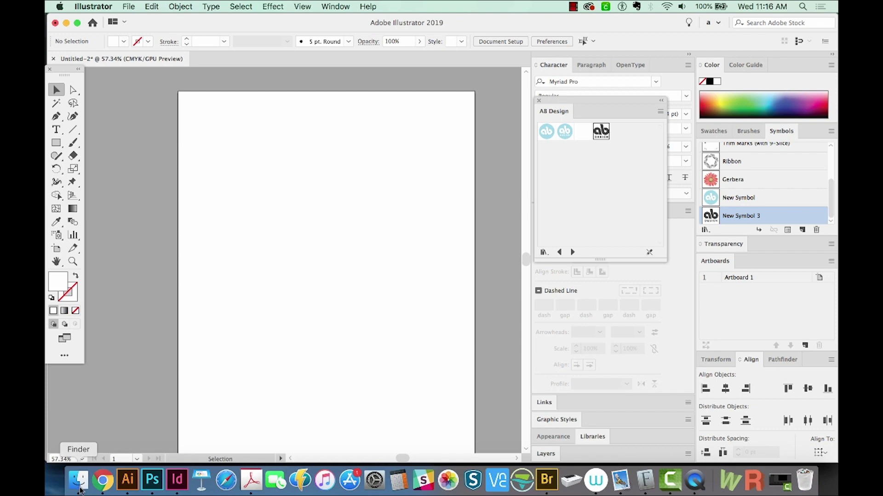
Switch to Finder and open eezy_06.ai from the eezy_06 folder in Downloads
click(82, 480)
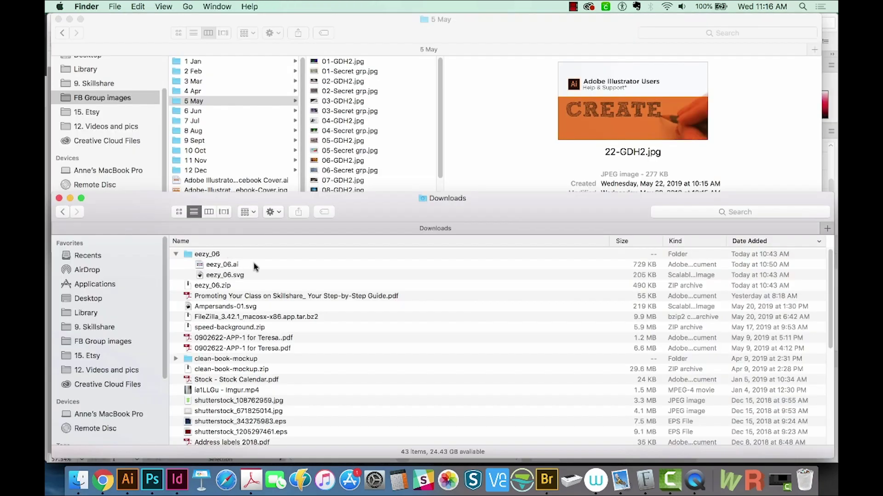
click(221, 265)
double_click(198, 267)
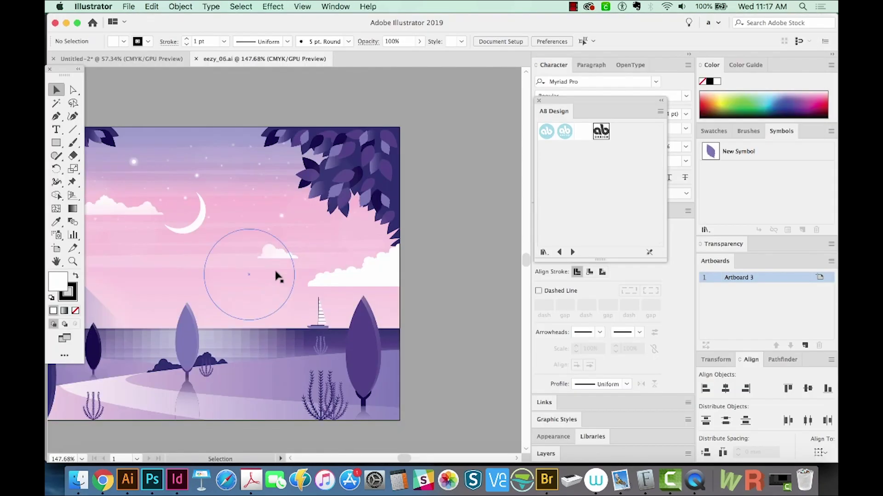
Select individual leaves in the upper-right foliage and examine which are symbol instances and which are ordinary groups
key(super+0)
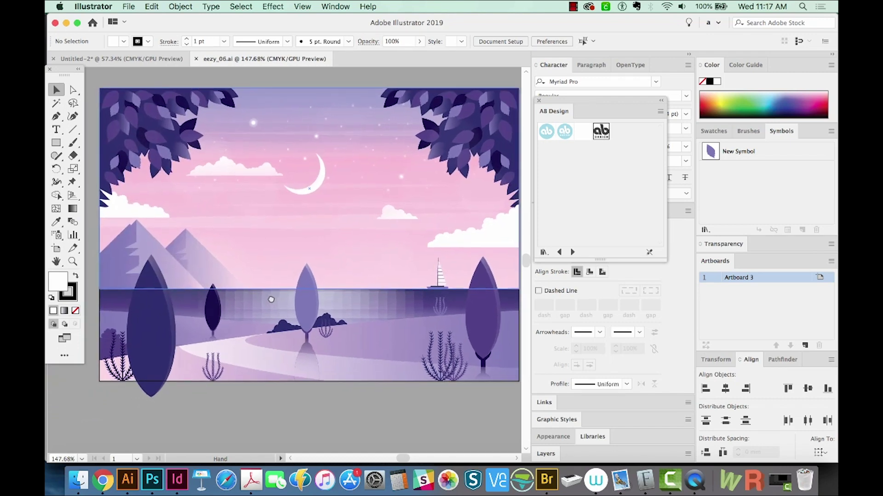
drag(445, 151, 445, 151)
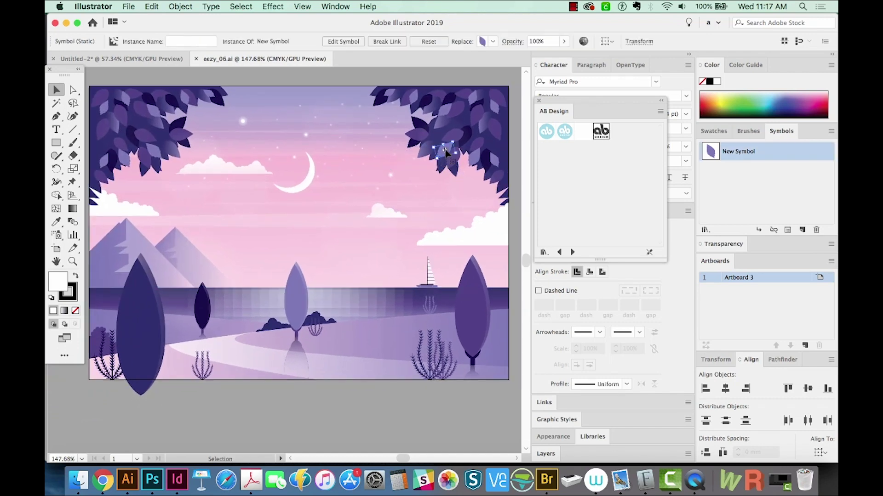
click(443, 111)
click(476, 119)
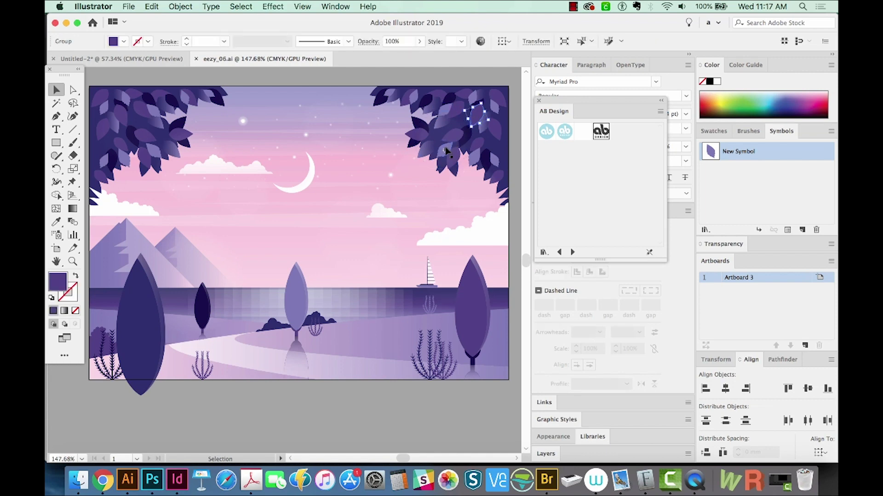
key(super+z)
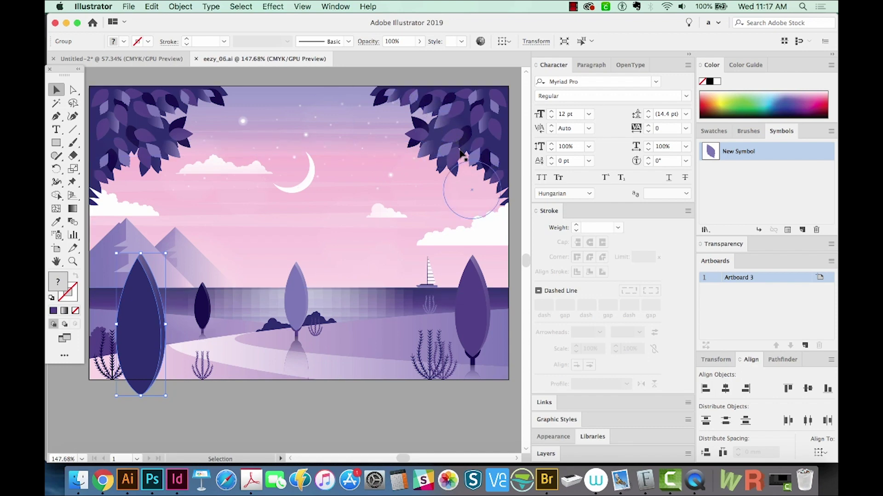
click(444, 151)
Place an instance of the leaf symbol in the sky below the small cloud and expand its object and fill
drag(716, 155, 413, 102)
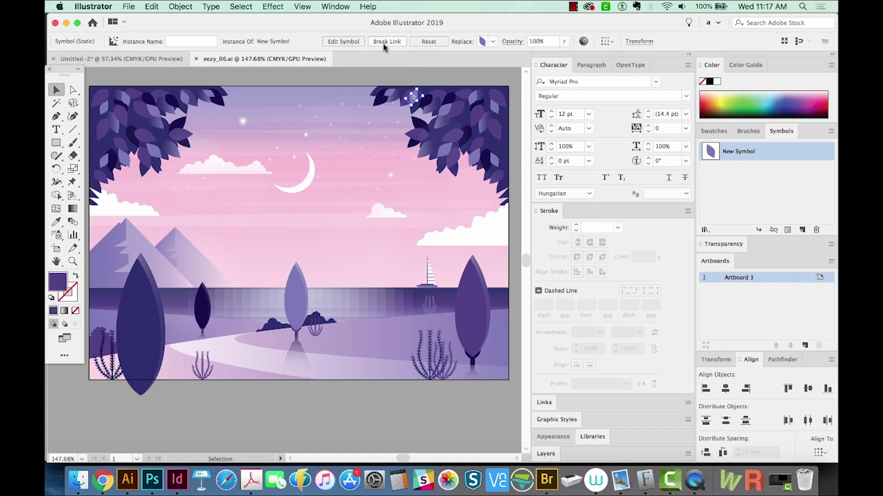
click(346, 41)
key(Escape)
key(z)
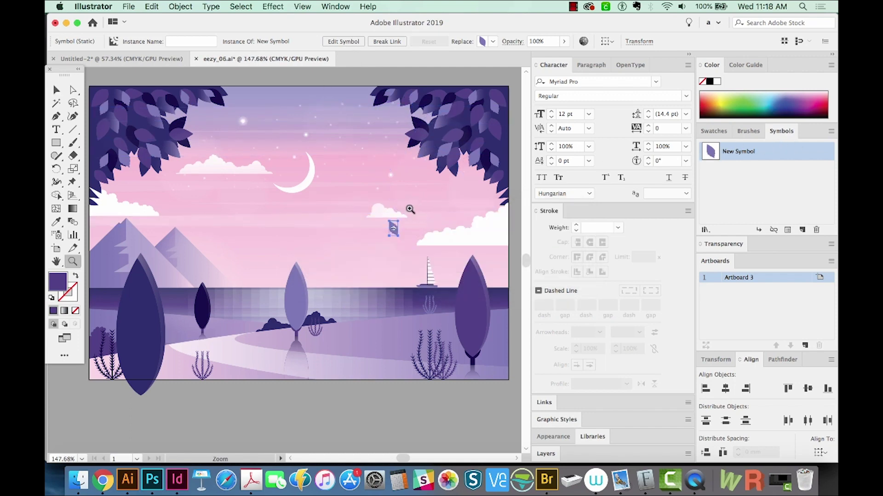
drag(409, 209, 374, 250)
key(super+e)
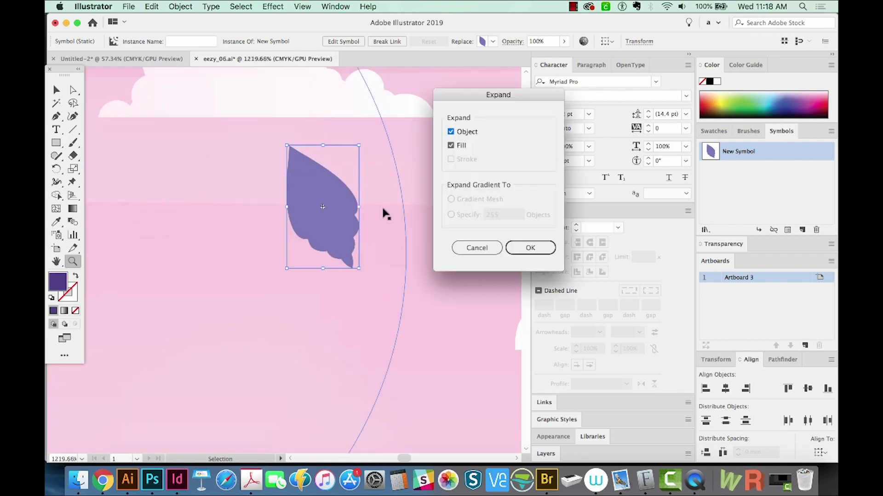
key(Return)
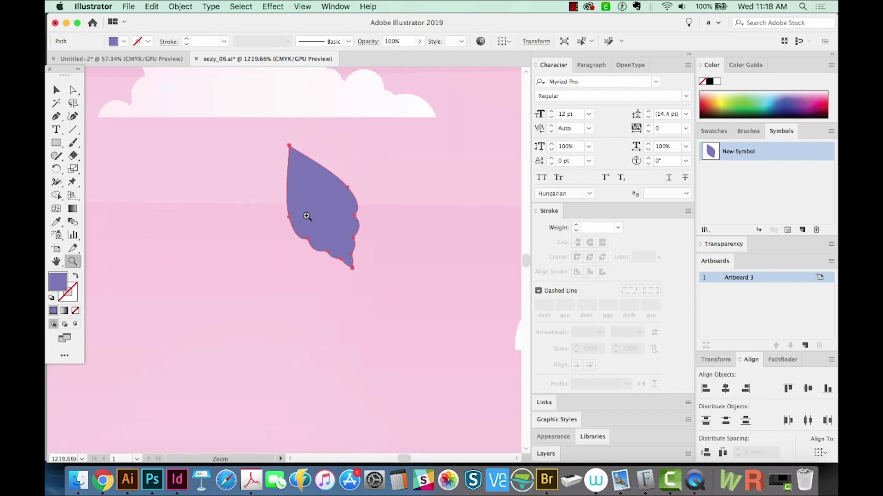
Reshape the expanded leaf by widening both sides, extending its stem tip outward and deleting the anchor point beside the stem
key(a)
click(289, 216)
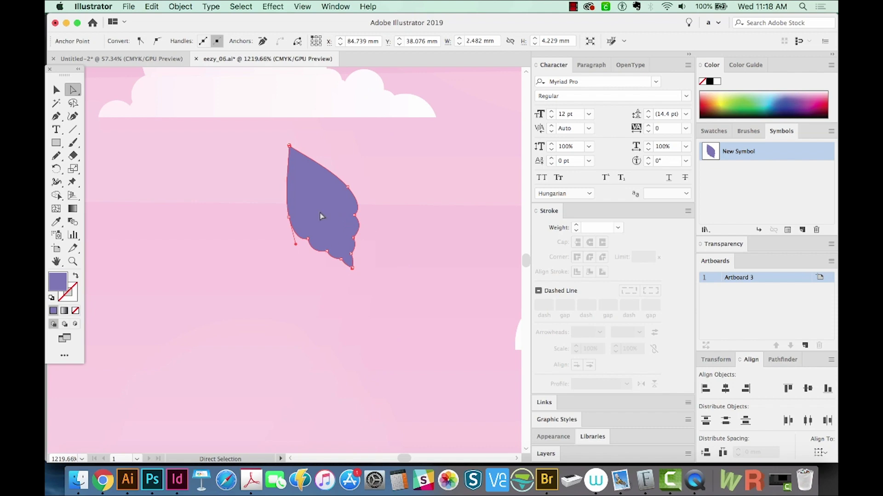
drag(289, 217, 277, 220)
mouse_move(351, 186)
mouse_down()
mouse_move(355, 180)
mouse_move(360, 191)
mouse_up()
drag(352, 268, 371, 290)
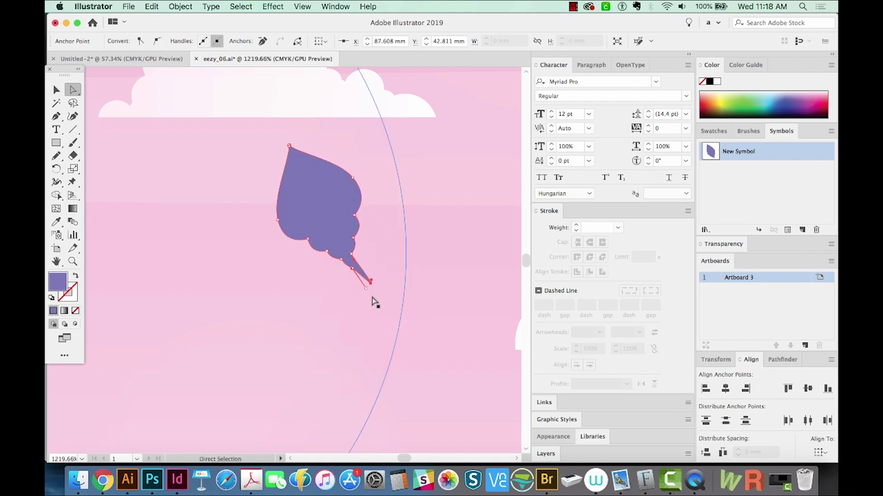
key(p)
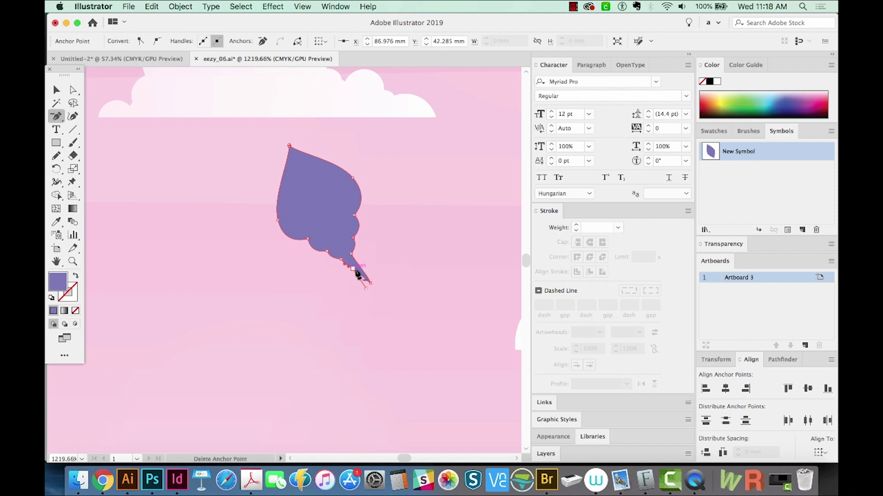
click(352, 268)
super+click(375, 248)
Redefine the existing leaf symbol with the reshaped leaf and remove the loose instance below the cloud
key(v)
click(318, 216)
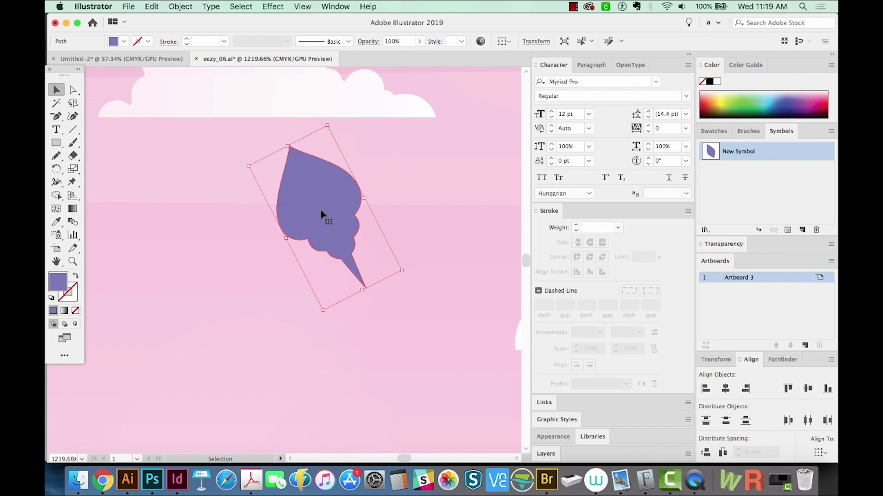
drag(308, 203, 712, 152)
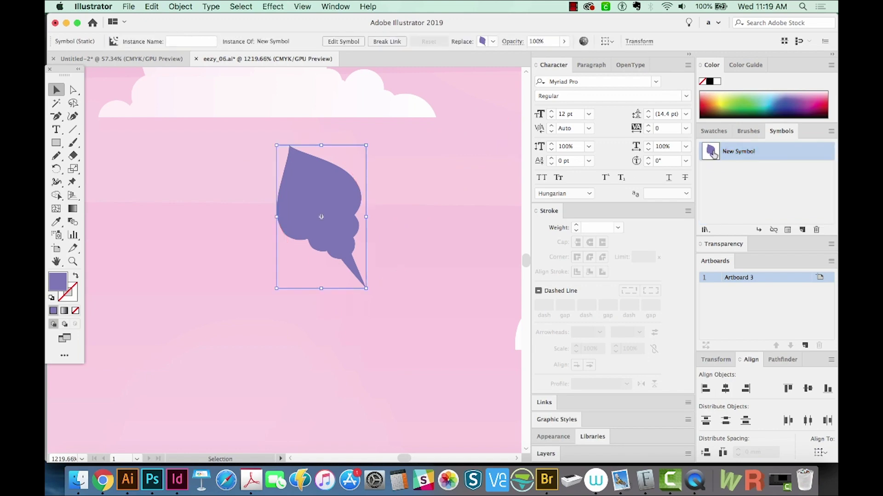
key(super+minus)
key(super+minus)
key(super+minus)
key(super+minus)
key(super+minus)
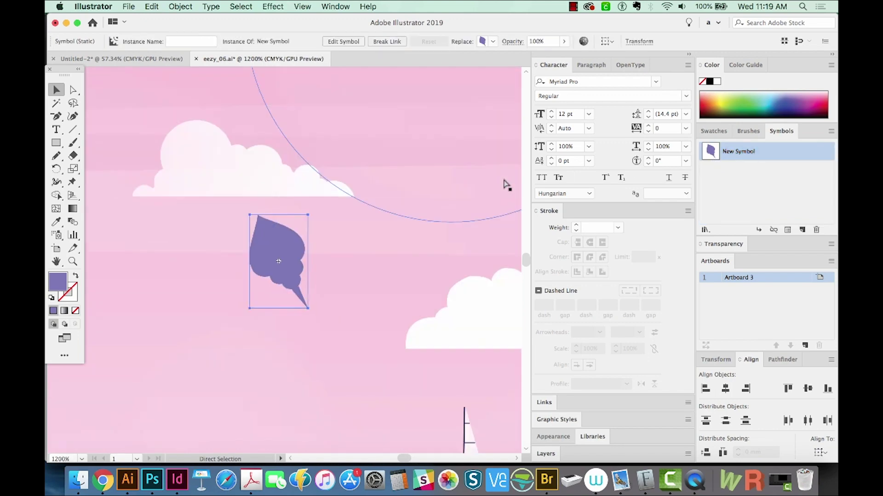
drag(371, 143, 351, 257)
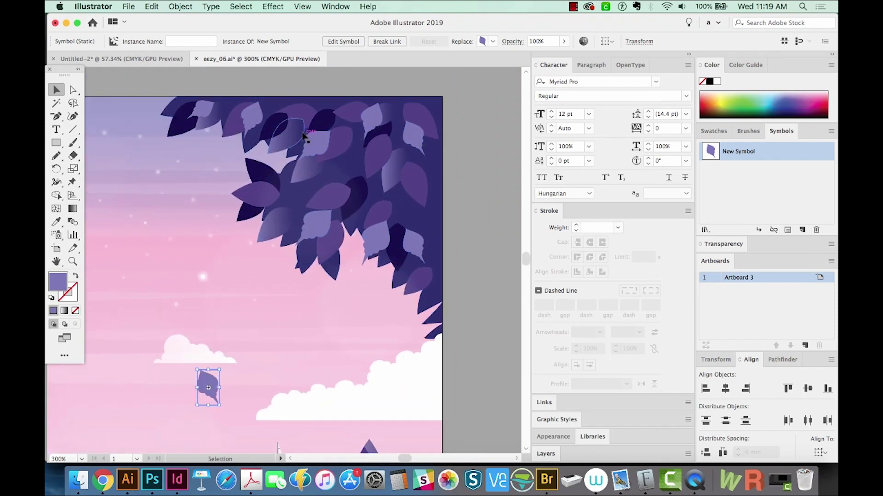
drag(161, 223, 461, 199)
drag(221, 274, 386, 278)
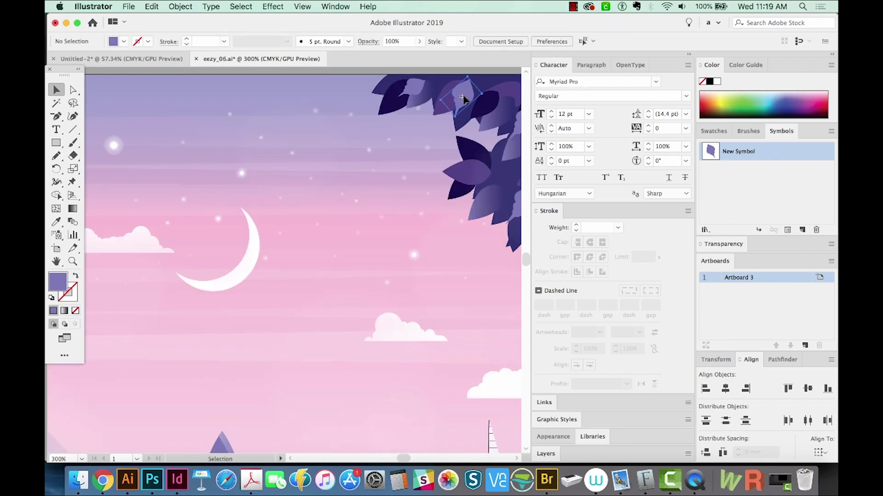
Open the leaf symbol's definition for editing from an instance near the upper edge of the foliage
click(460, 98)
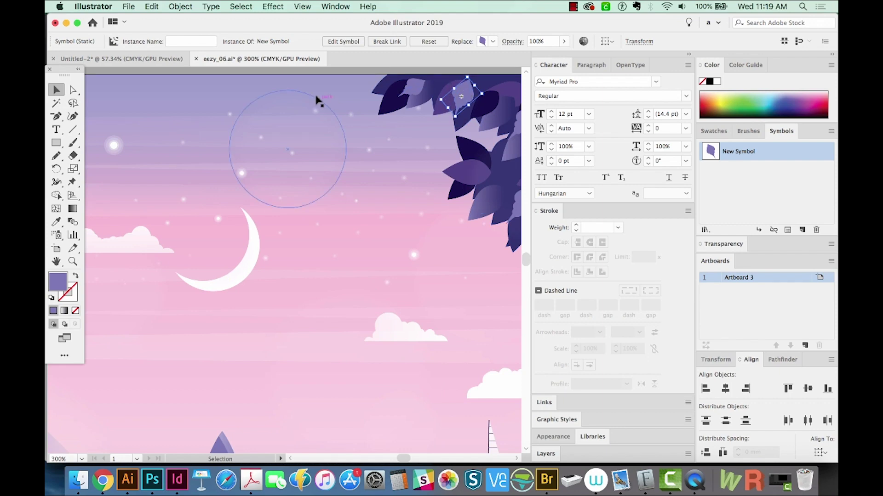
click(343, 41)
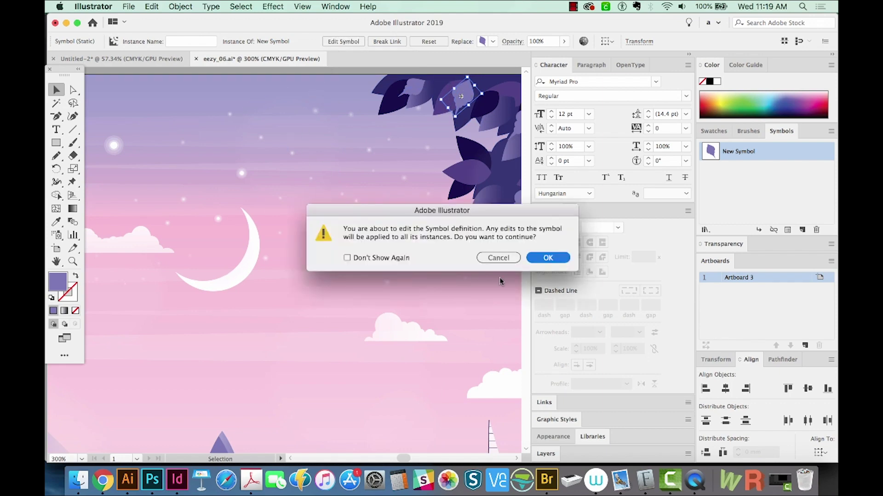
click(548, 258)
drag(390, 253, 291, 341)
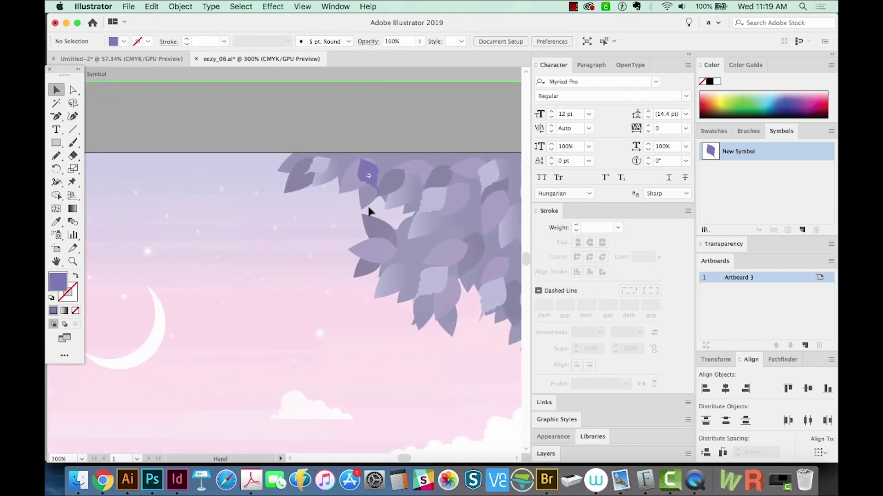
key(z)
drag(381, 165, 343, 213)
Reshape the leaf in the symbol definition by moving its side and lower anchor points and shortening the stem tip
key(a)
click(394, 230)
drag(383, 236, 407, 233)
drag(301, 280, 335, 314)
drag(381, 277, 395, 281)
drag(405, 366, 382, 332)
Fill the leaf in the symbol definition with red and finish editing the symbol
click(715, 98)
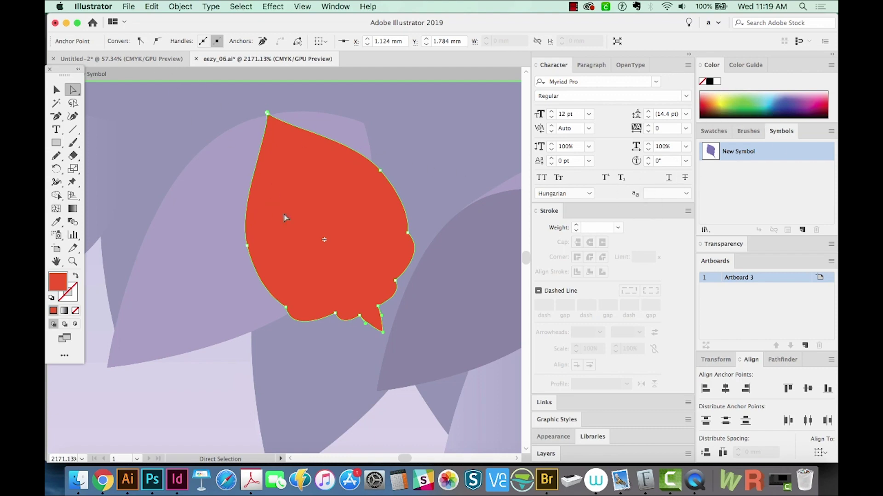
double_click(493, 200)
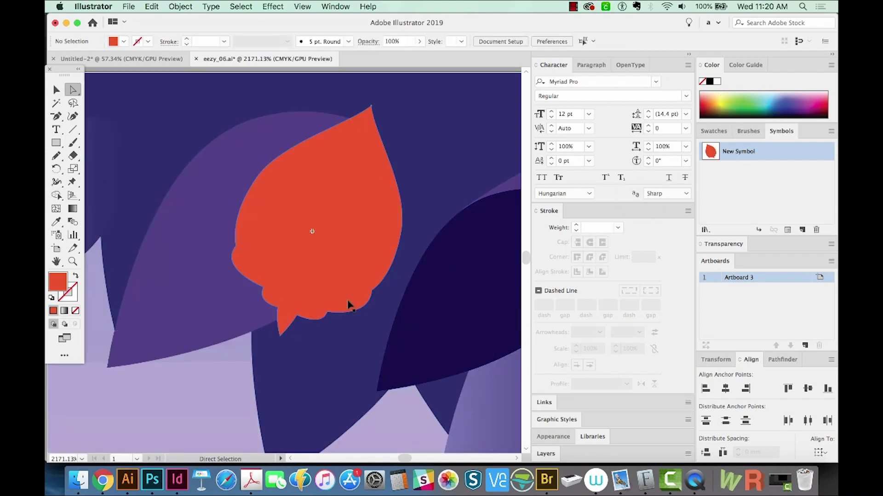
scroll(348, 305, down, 10)
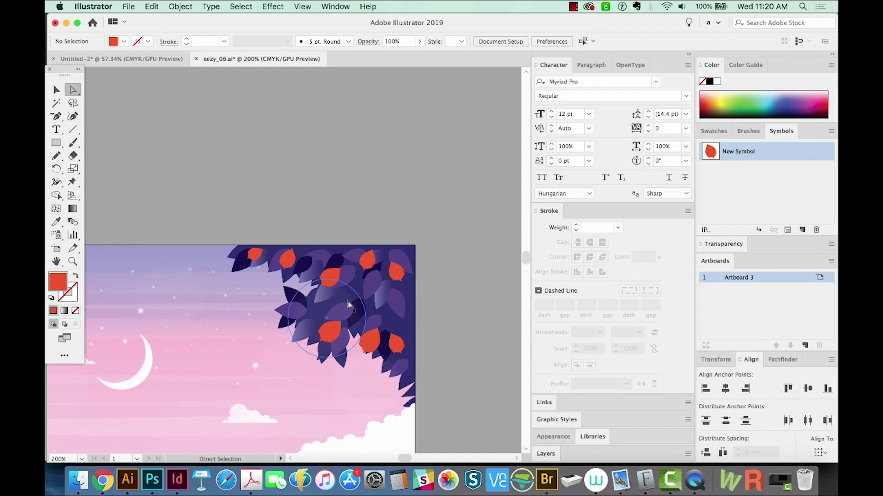
drag(246, 331, 364, 227)
drag(322, 403, 258, 299)
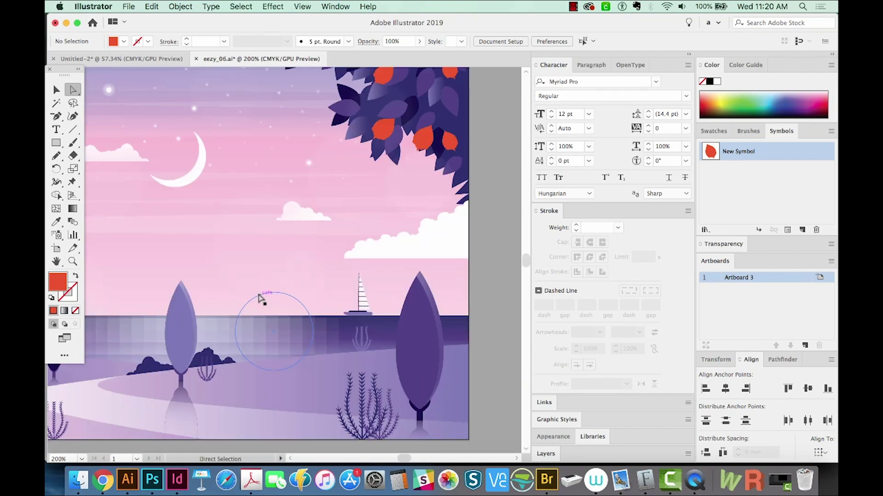
Create a dynamic symbol from the dark purple tree crown near the artboard's right edge, with export type Graphic
scroll(261, 299, down, 2)
key(v)
click(433, 292)
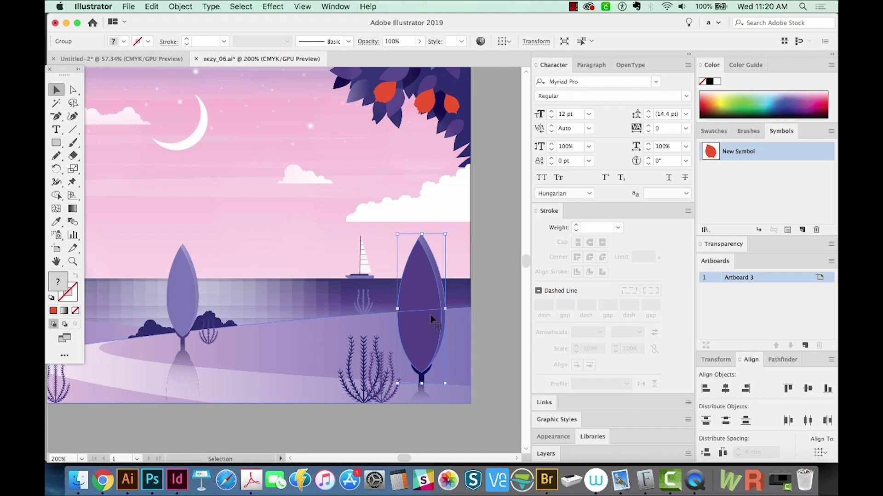
click(803, 230)
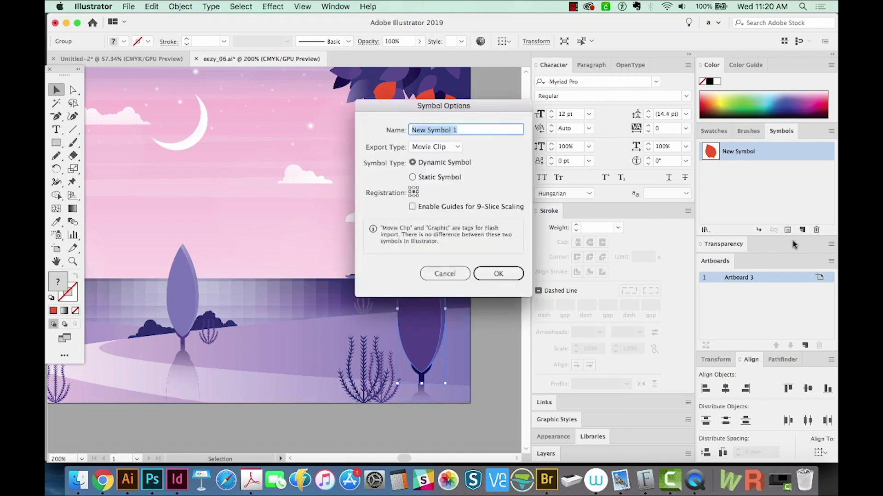
click(452, 150)
click(434, 171)
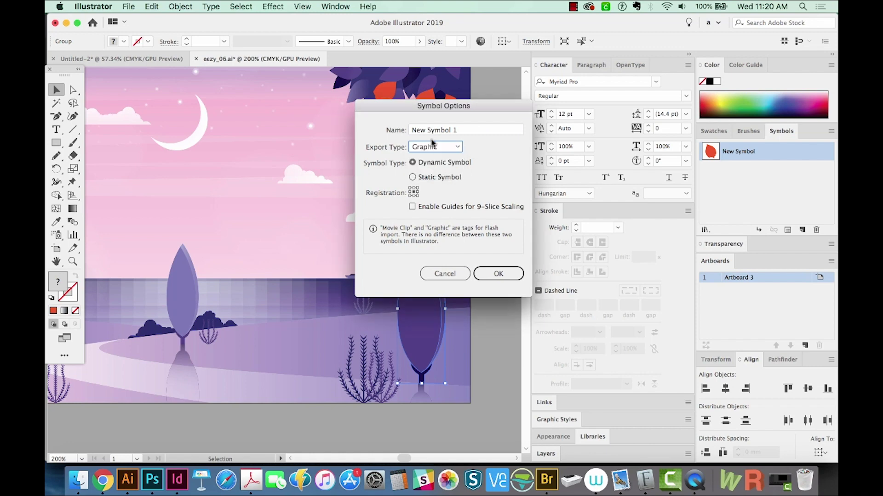
click(498, 273)
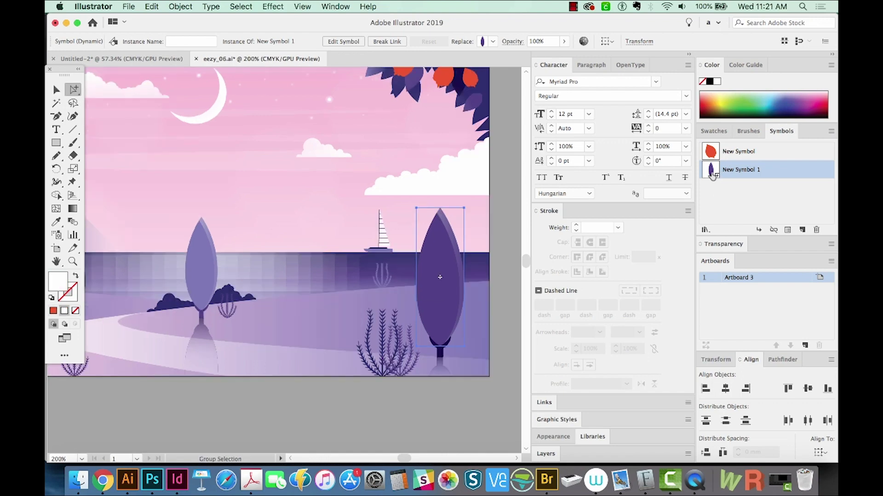
Place an instance of the tree symbol, scale it down and position it over the light purple tree in the middle
drag(712, 176, 270, 287)
key(v)
drag(297, 198, 282, 236)
drag(263, 306, 205, 283)
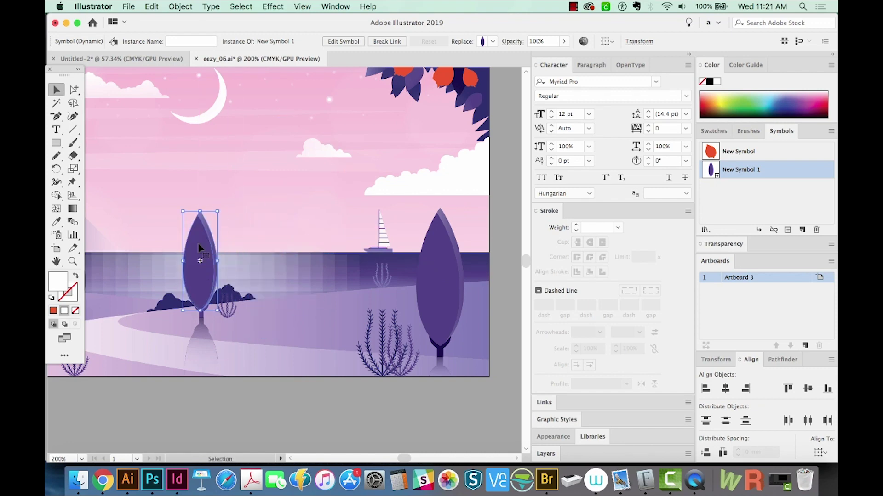
Move the scaled tree symbol instance to the right so it stands beside the light purple tree
drag(201, 209, 328, 224)
drag(352, 298, 425, 305)
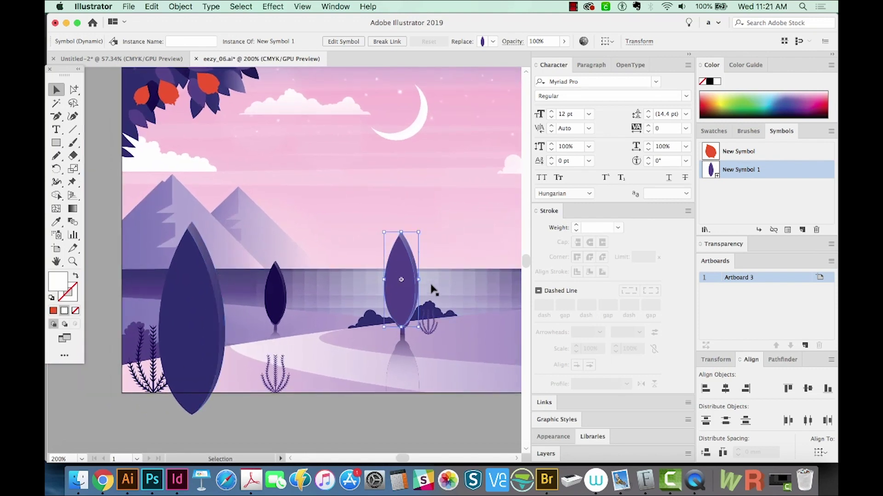
drag(394, 261, 434, 268)
drag(462, 307, 377, 357)
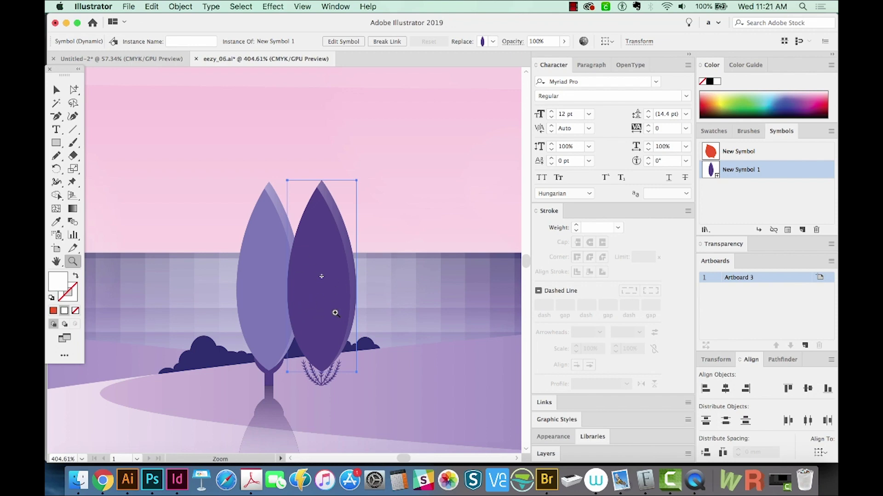
Recolor the crown inside the dynamic tree symbol instance with the light purple sampled from the neighbouring tree
key(a)
click(340, 248)
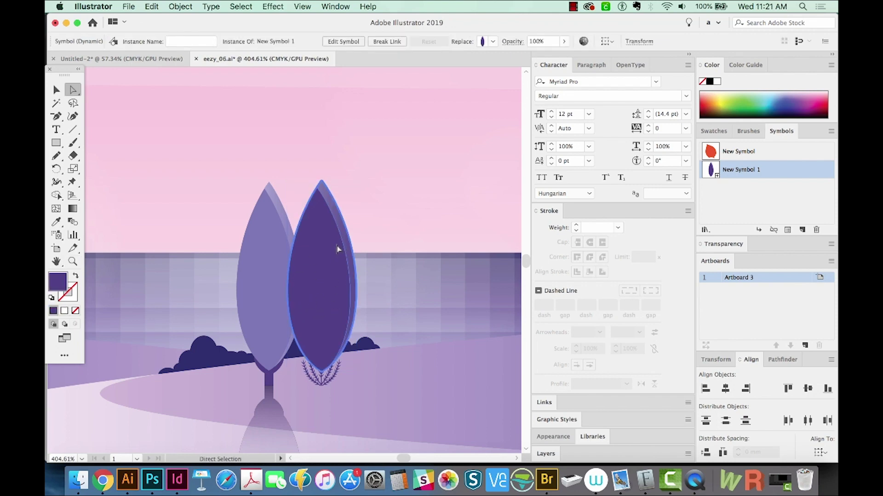
key(i)
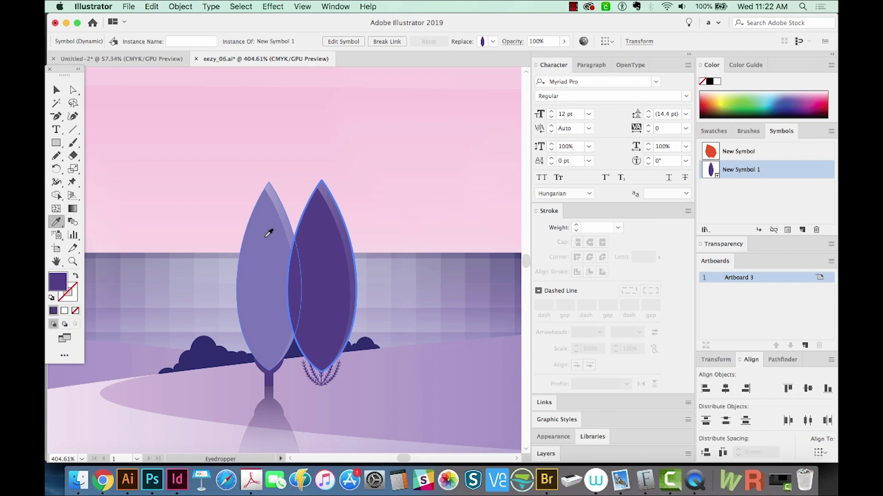
click(267, 234)
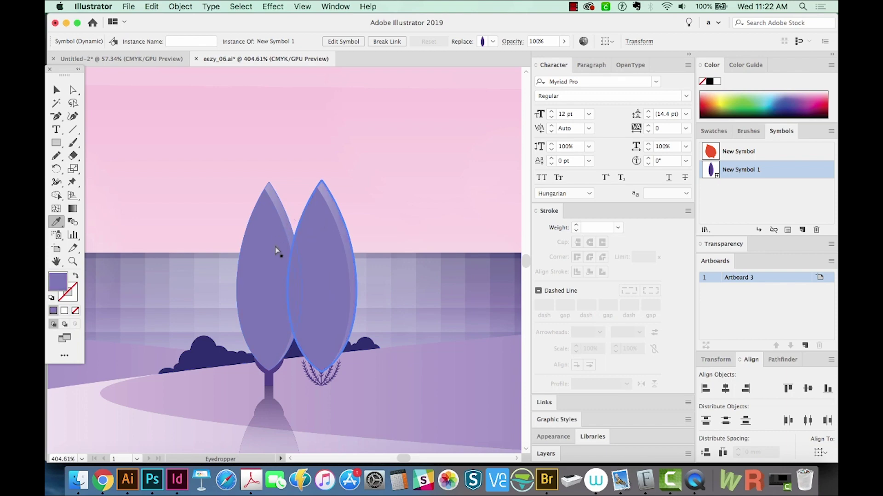
Delete the original light purple tree crown beside the recolored symbol instance
key(v)
click(322, 253)
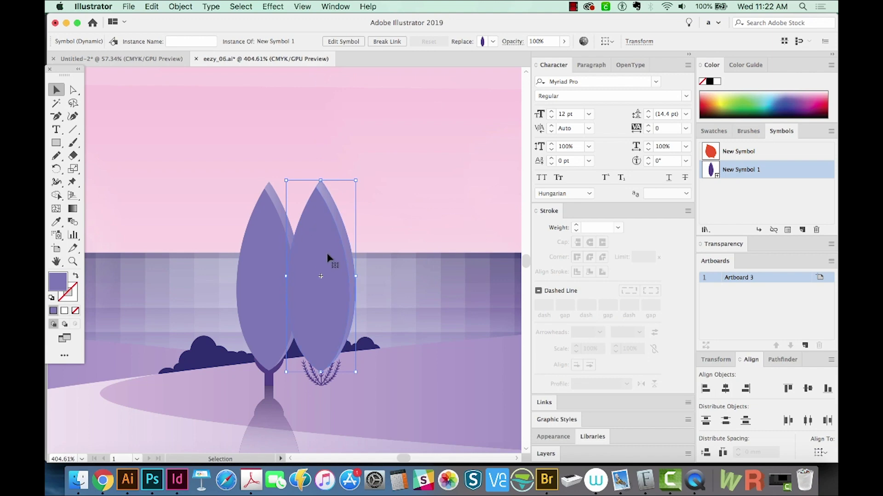
click(267, 251)
key(Delete)
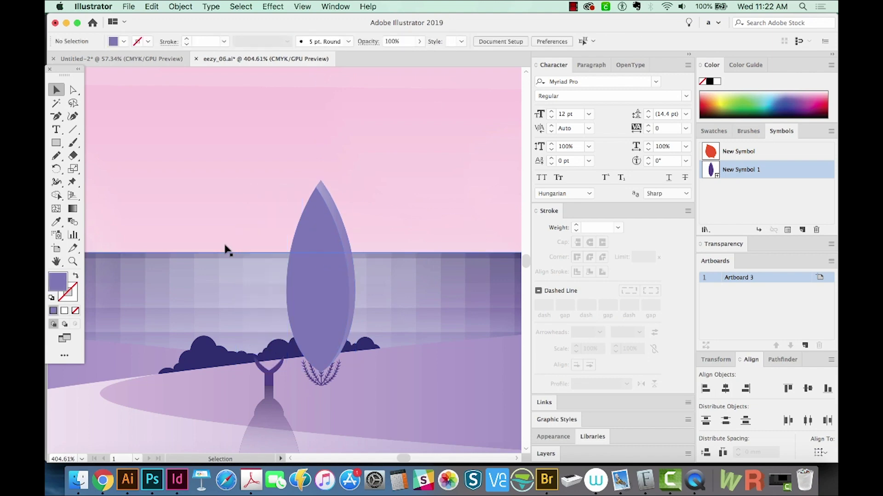
Move the light purple tree symbol instance onto its trunk, and place a scaled-down copy beside the small dark tree
drag(305, 289, 254, 287)
drag(206, 326, 442, 287)
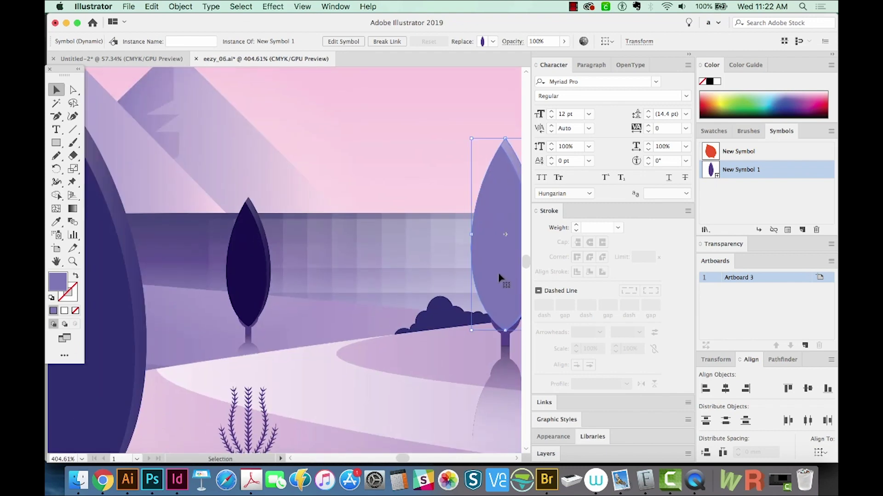
drag(499, 263, 240, 269)
drag(282, 137, 265, 201)
drag(247, 275, 279, 275)
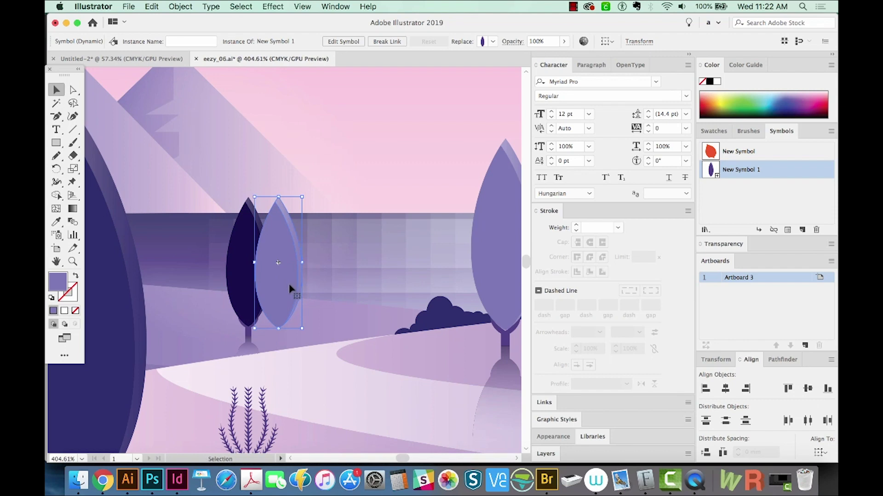
Recolor the crown inside the small copied instance with the dark navy sampled from the neighbouring tree
key(a)
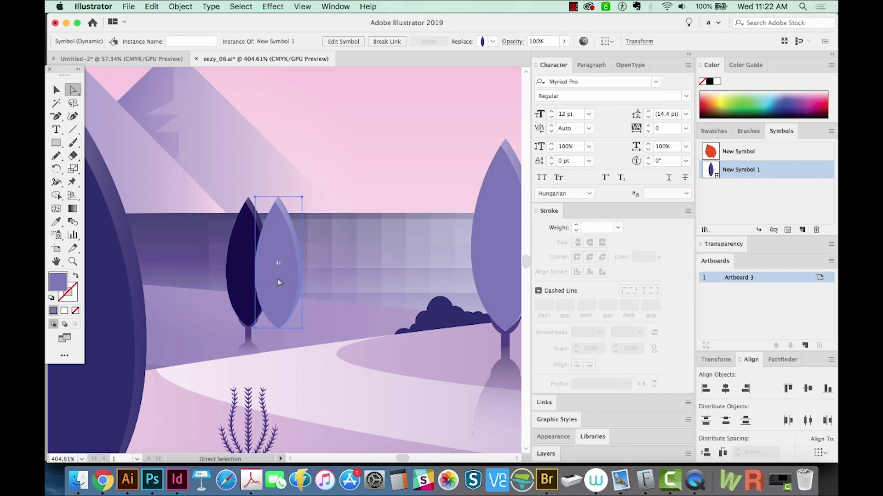
click(293, 278)
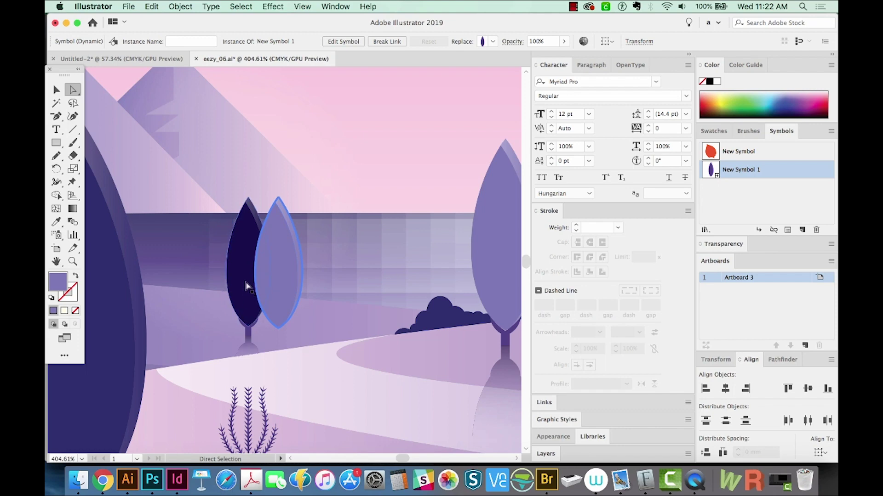
key(i)
click(245, 264)
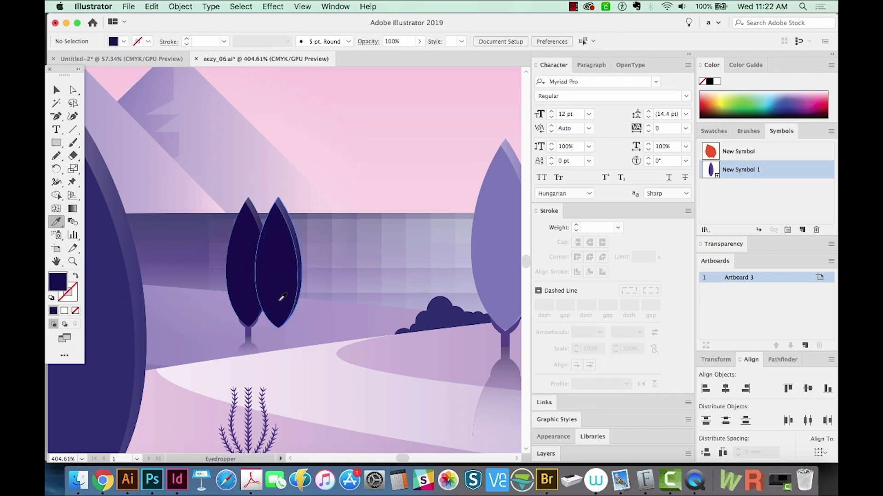
Delete the original small dark crown and move the recolored symbol instance onto its trunk
key(v)
click(233, 272)
key(Delete)
drag(293, 279, 263, 280)
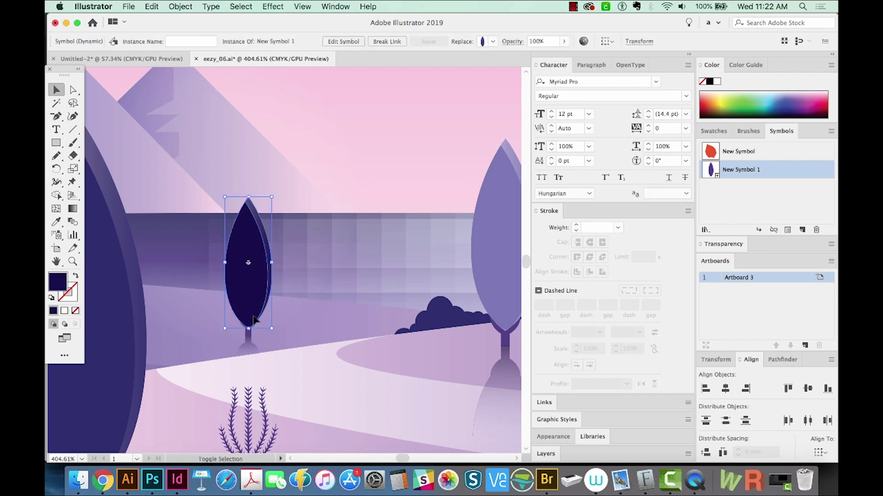
Examine the tree crowns across the illustration by selecting the large dark, middle light purple and far-right trees in turn
key(ctrl+shift+a)
key(ctrl+minus)
key(ctrl+minus)
key(ctrl+minus)
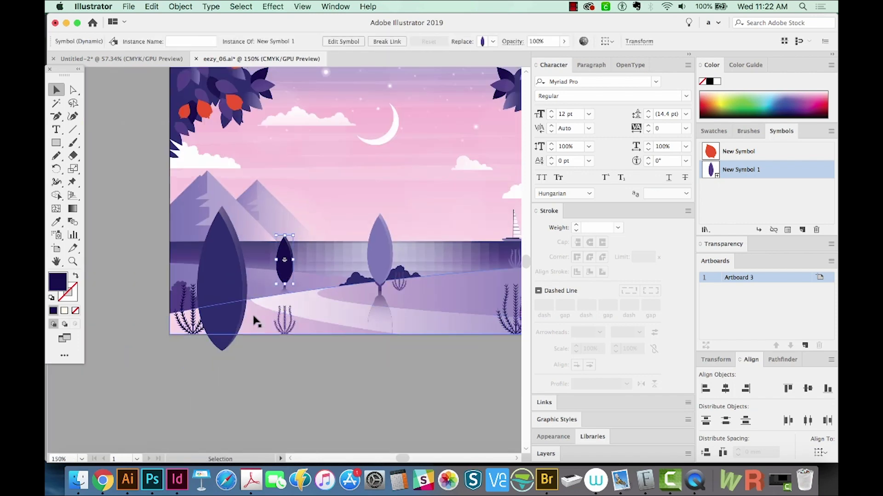
drag(283, 258, 221, 325)
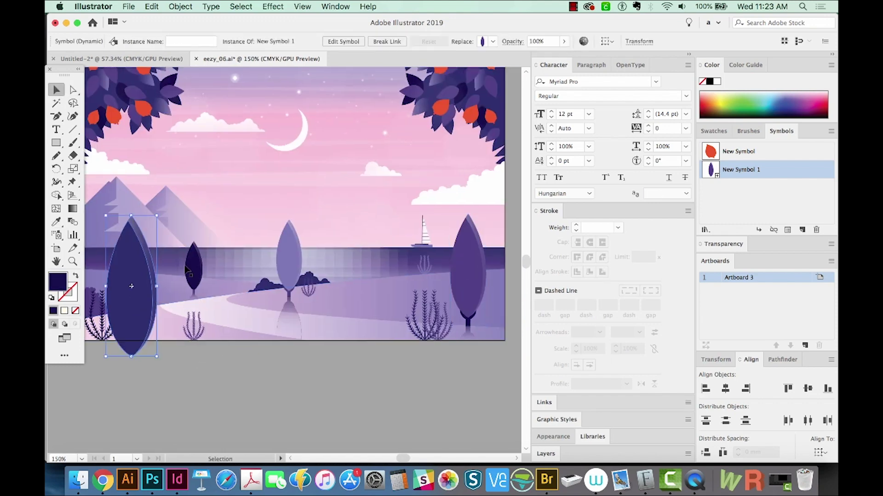
click(288, 250)
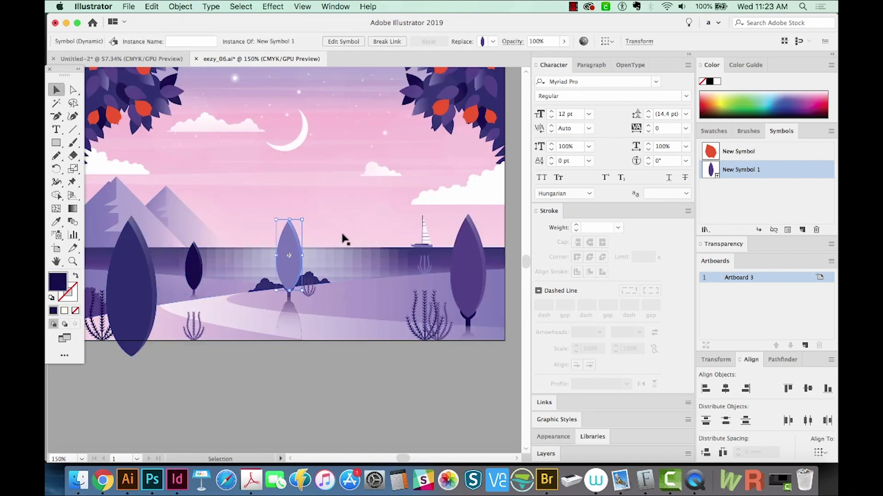
click(467, 256)
Edit the dynamic tree symbol through the far-right crown instance, lowering the crown's top anchor points to shorten it, and exit symbol editing
scroll(342, 310, right, 2)
scroll(342, 310, up, 1)
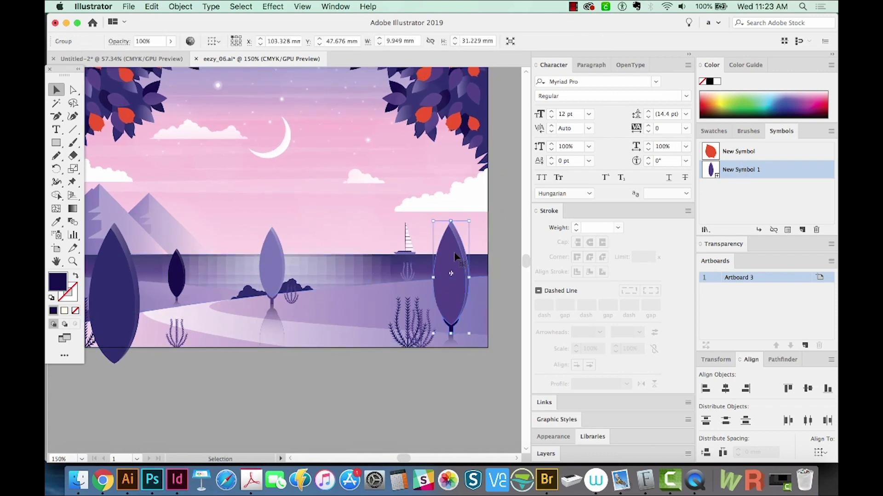
key(z)
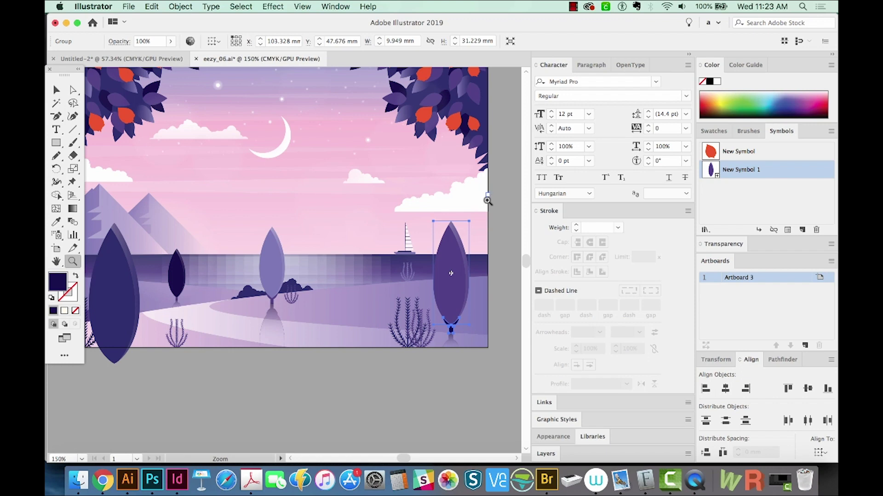
drag(487, 200, 397, 363)
key(v)
scroll(381, 276, left, 3)
super+click(373, 258)
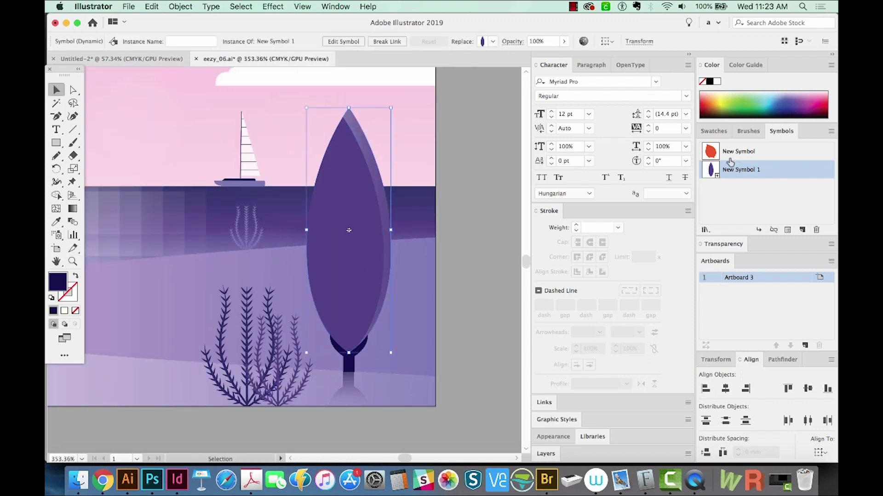
click(343, 41)
key(Return)
key(a)
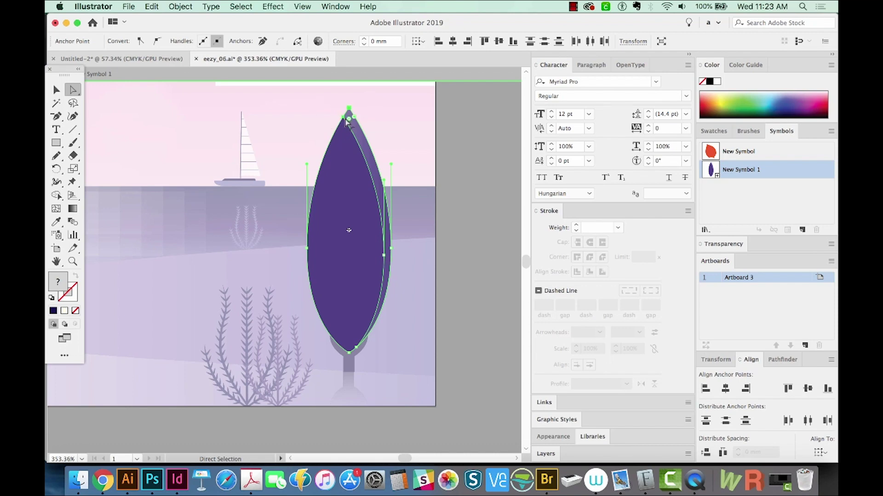
drag(345, 118, 345, 152)
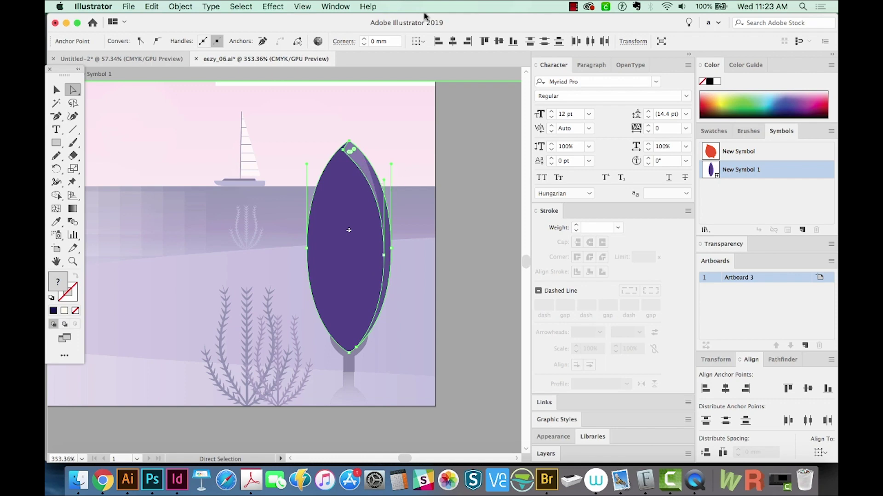
double_click(494, 220)
Examine the edited crown shape on all tree symbol instances, close up and across the whole illustration
key(super+1)
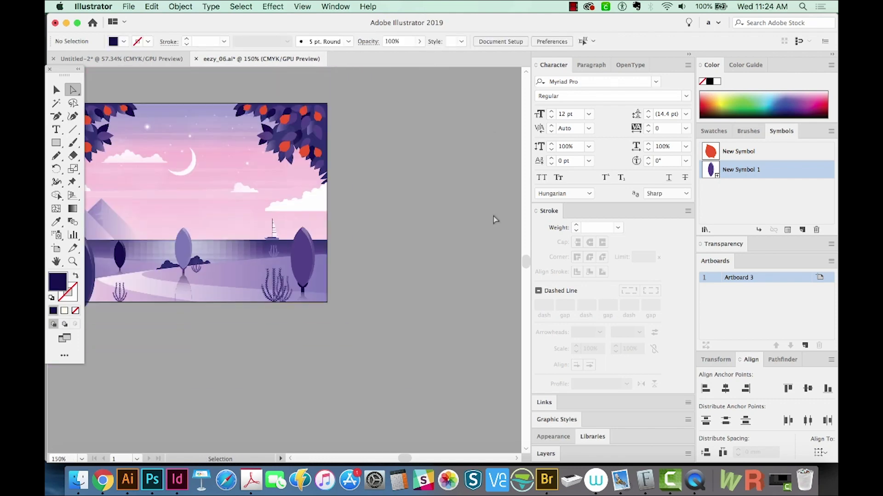
key(z)
drag(200, 292, 167, 335)
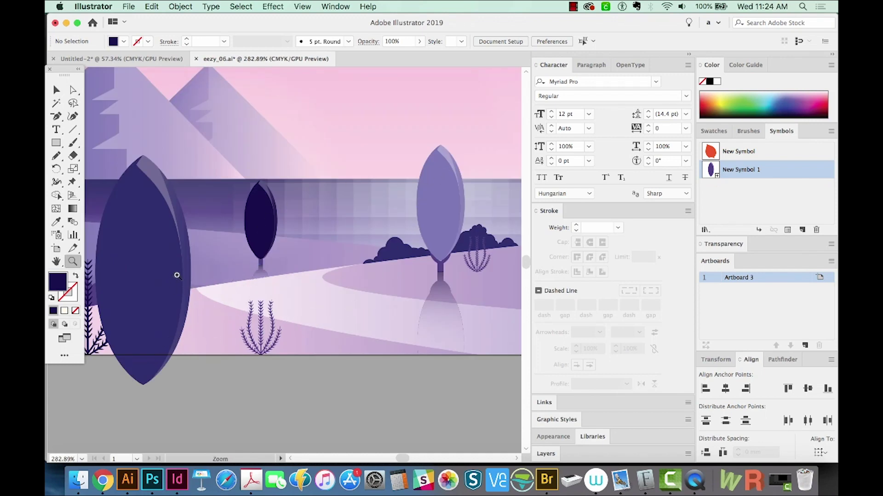
key(super+1)
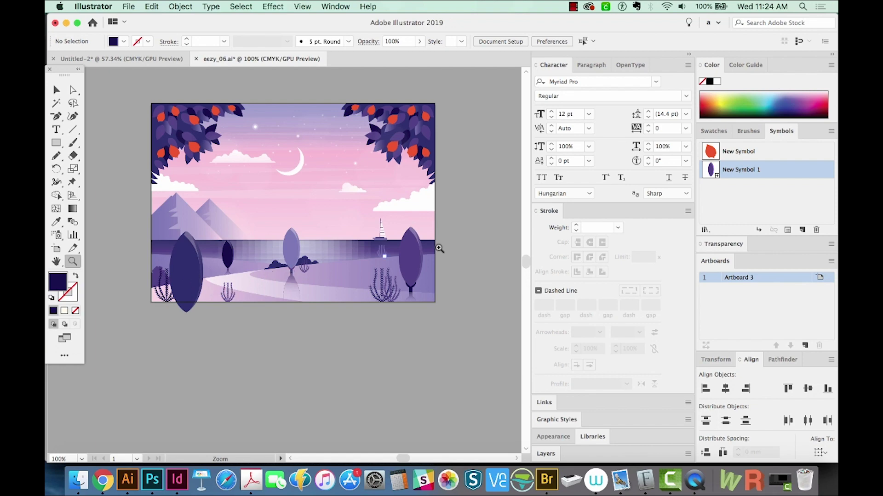
Open the built-in Hair and Fur and Sushi symbol libraries
click(734, 210)
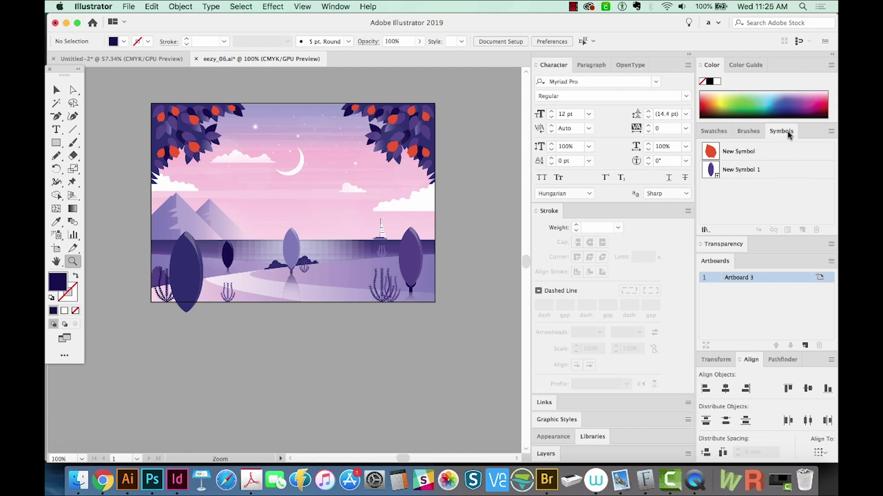
click(830, 131)
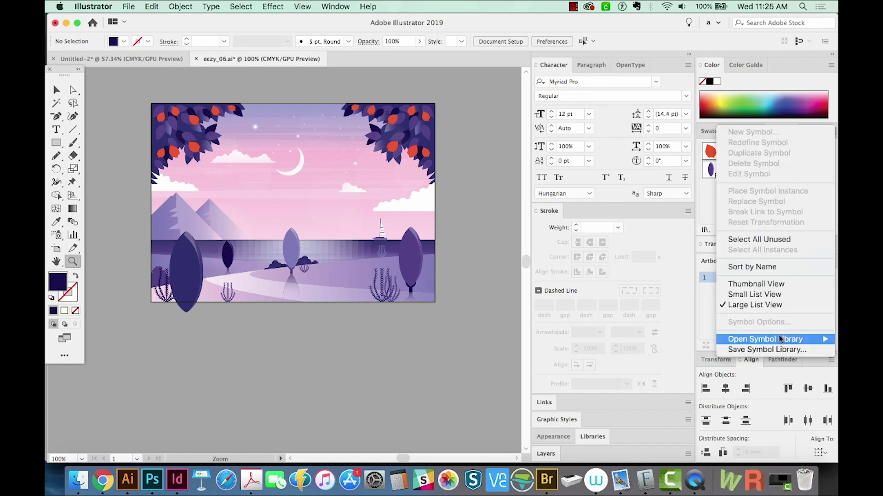
mouse_move(777, 343)
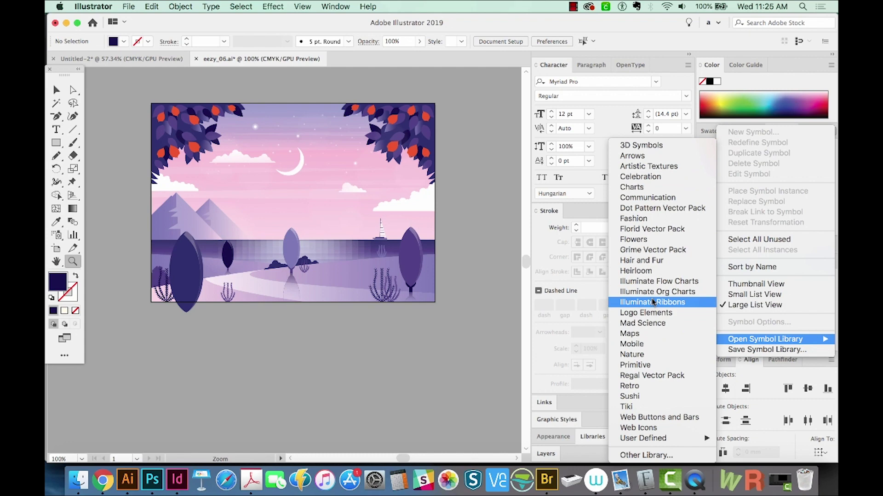
click(641, 260)
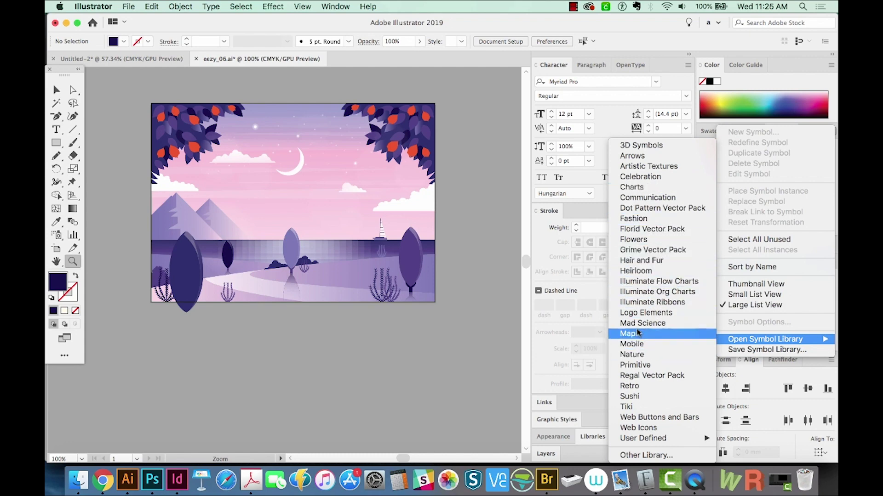
click(635, 398)
Place the Futo, Toro and Katsuo symbols from the Sushi library around the lower edge of the illustration
drag(522, 166, 465, 259)
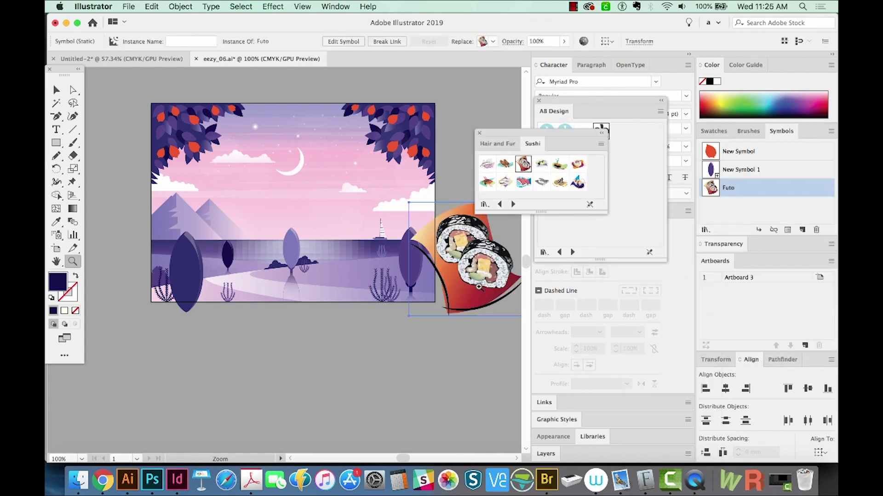
drag(523, 183, 389, 295)
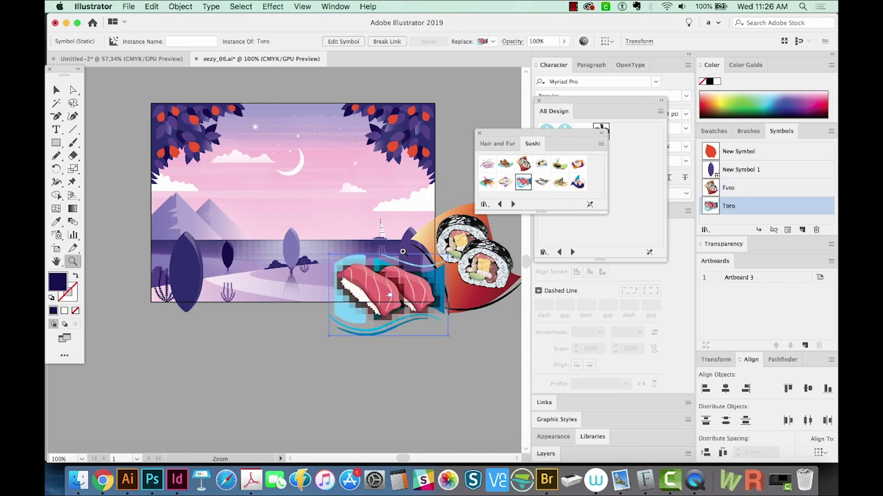
drag(505, 164, 227, 353)
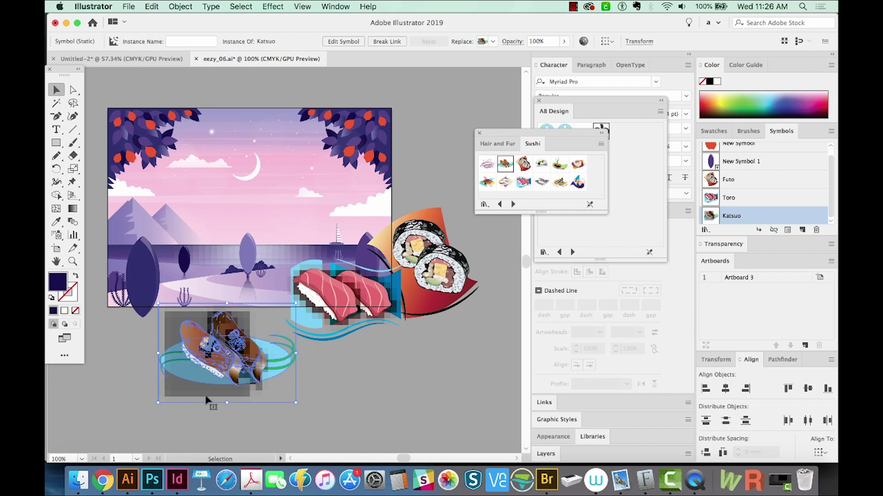
drag(241, 390, 260, 396)
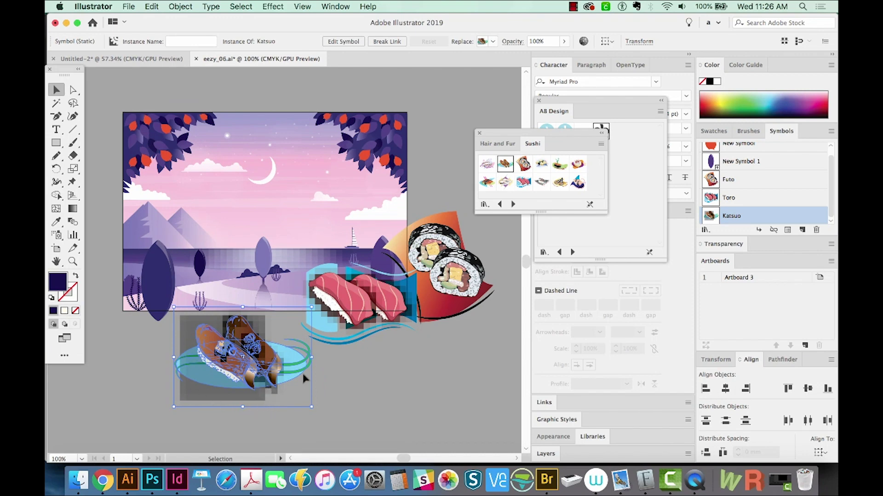
Move the Futo sushi instance slightly lower beside the Toro one and break its link to the symbol
drag(440, 295, 459, 330)
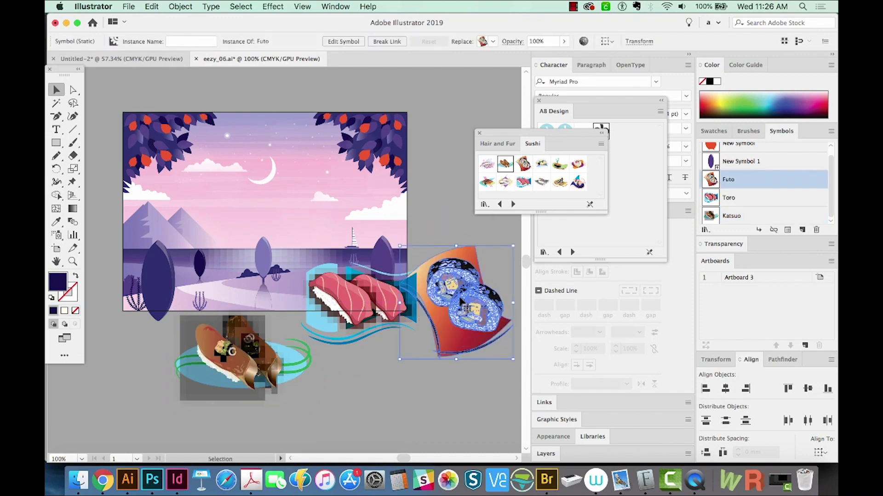
key(super+shift+e)
click(526, 247)
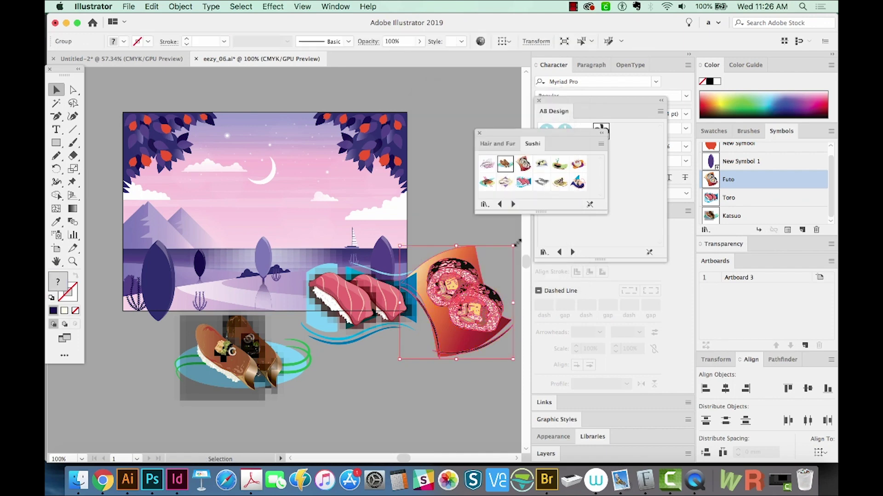
scroll(495, 239, up, 5)
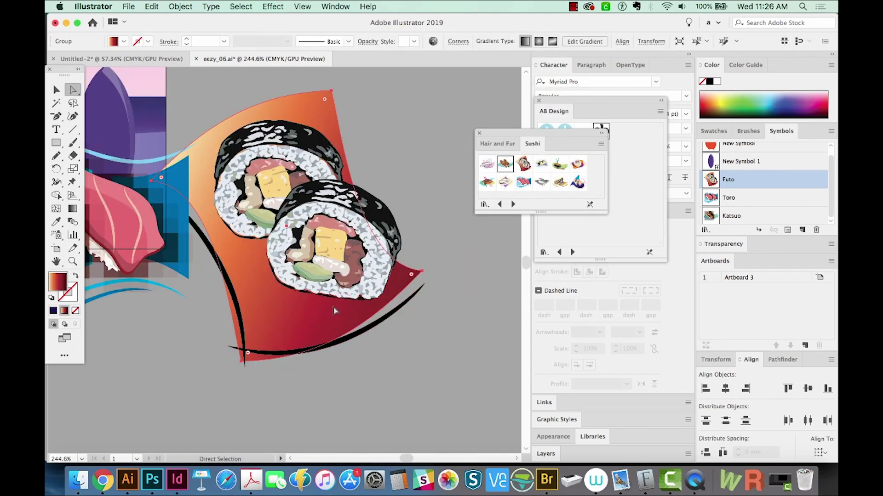